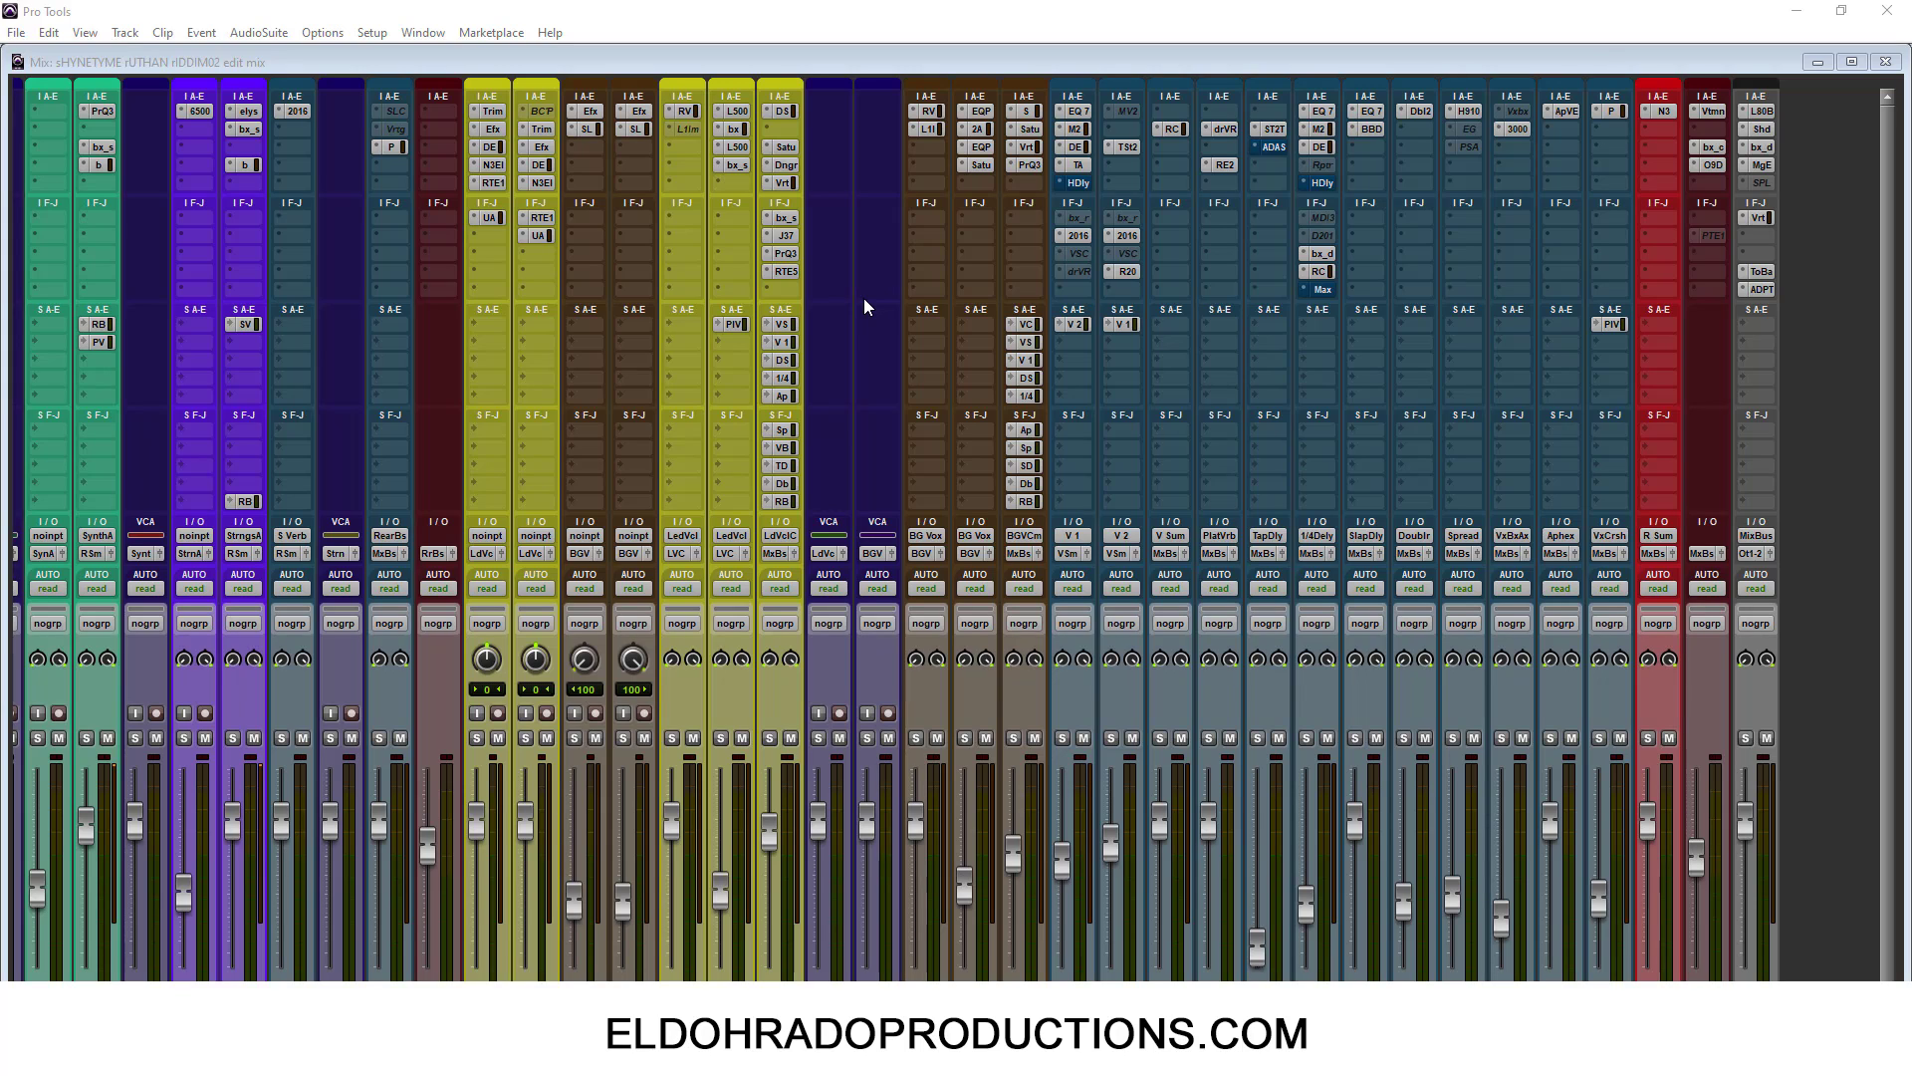
# Open the Vitamin plug-in inserted on the Router track and copy its current settings.
pyautogui.click(1711, 112)
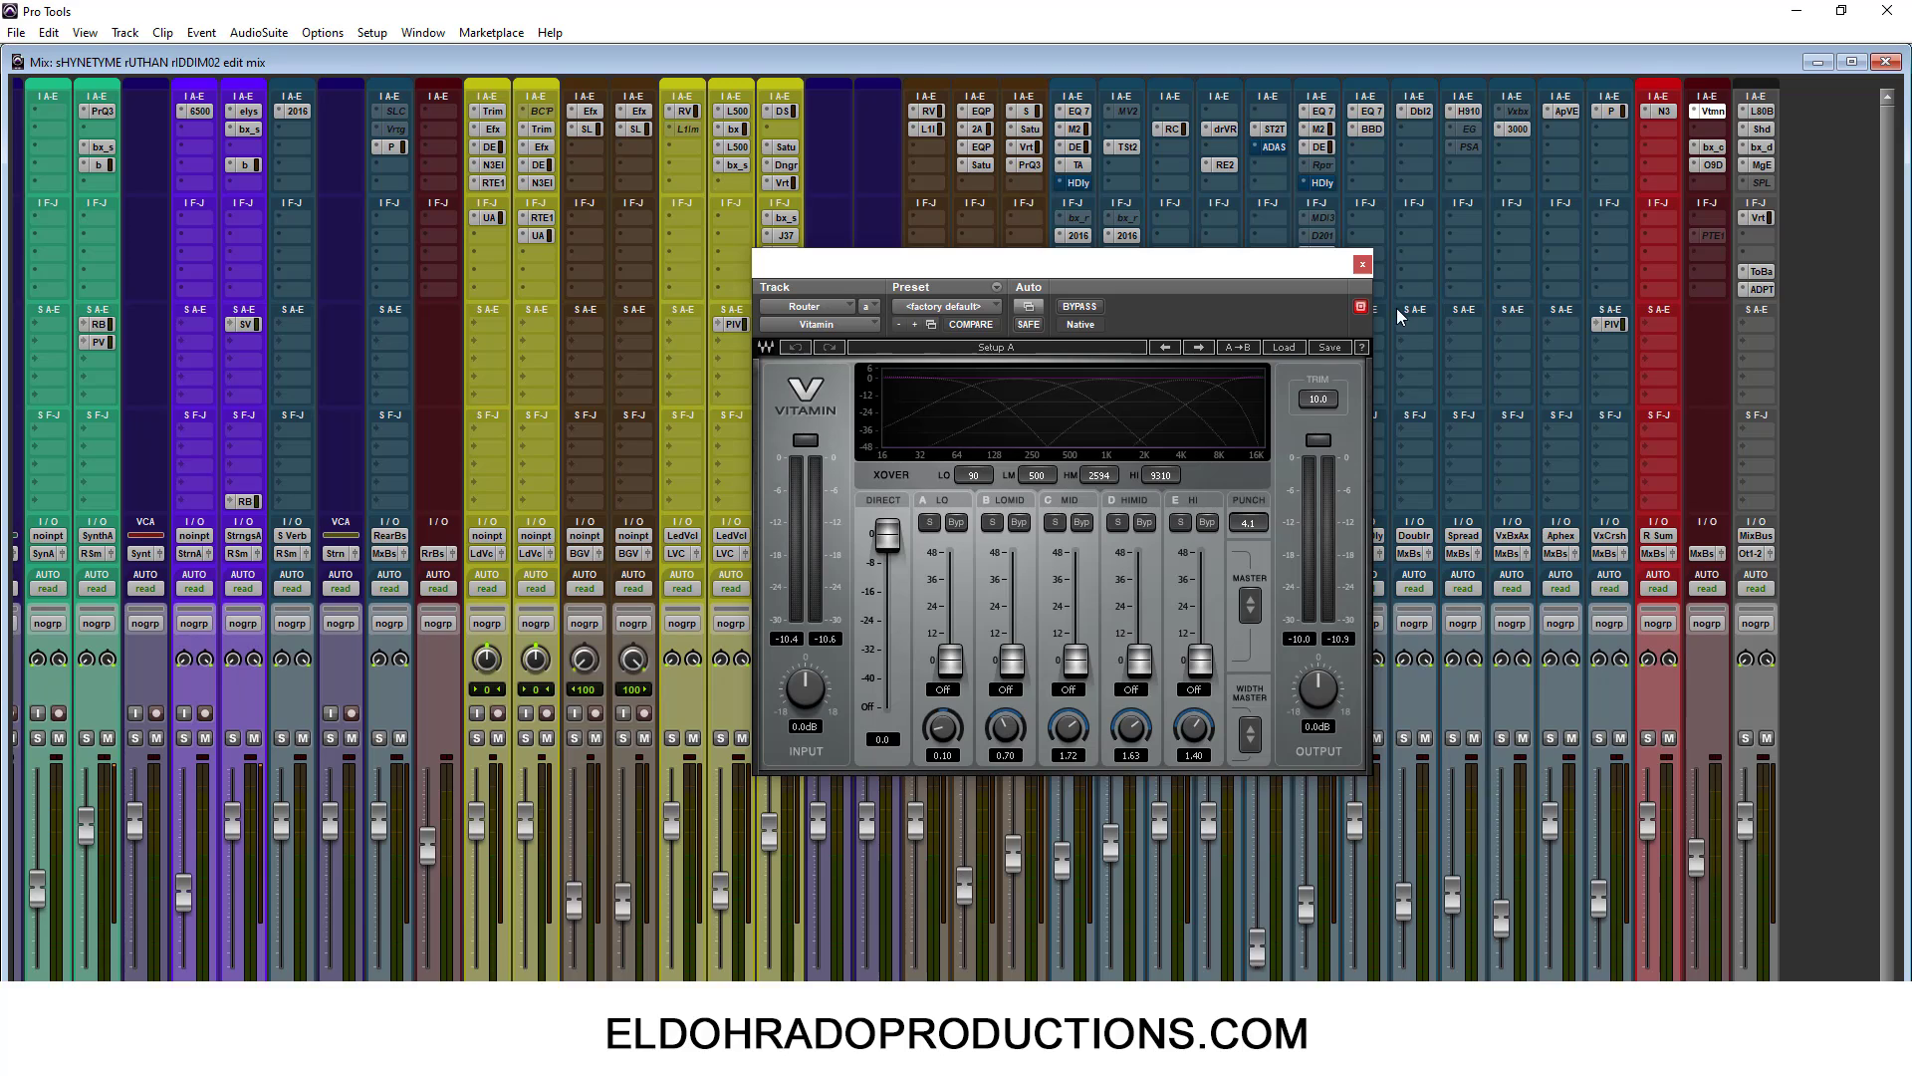
pyautogui.click(1062, 348)
pyautogui.click(795, 346)
pyautogui.click(1287, 348)
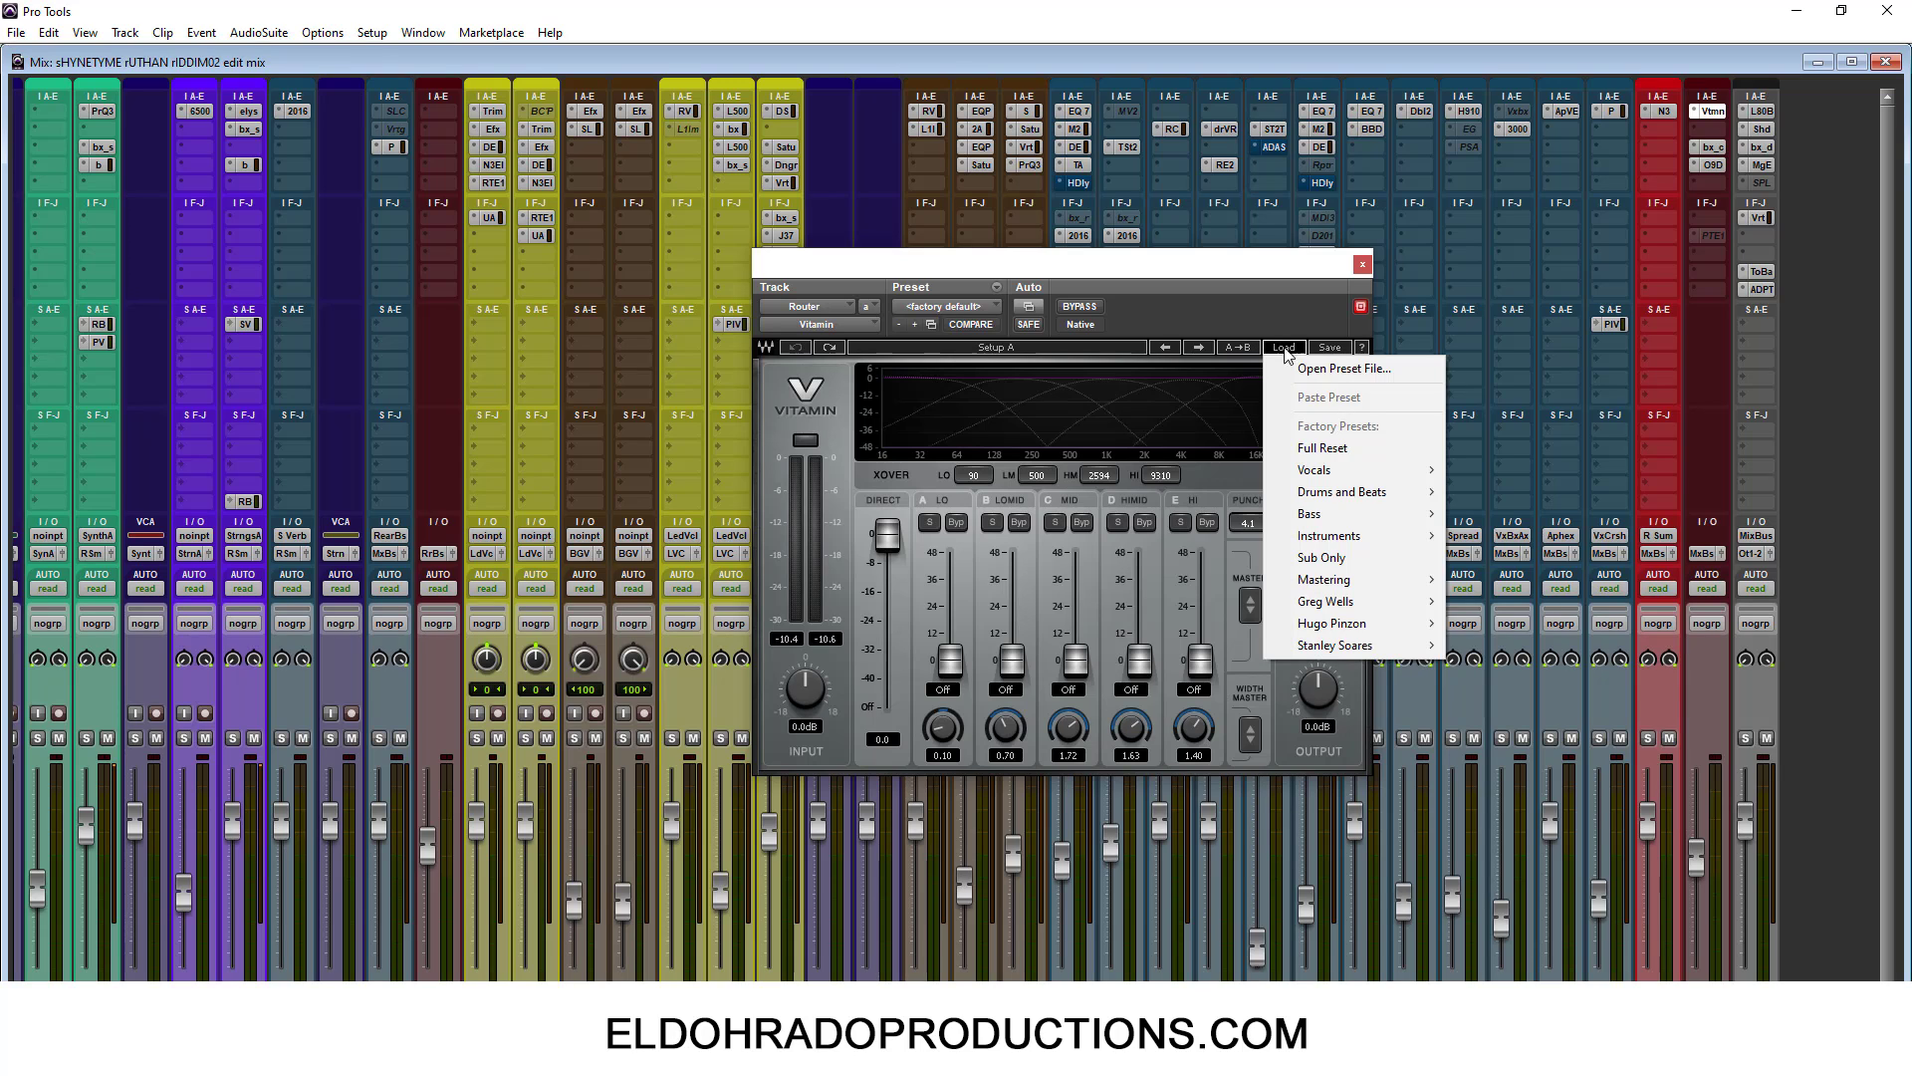
pyautogui.click(998, 289)
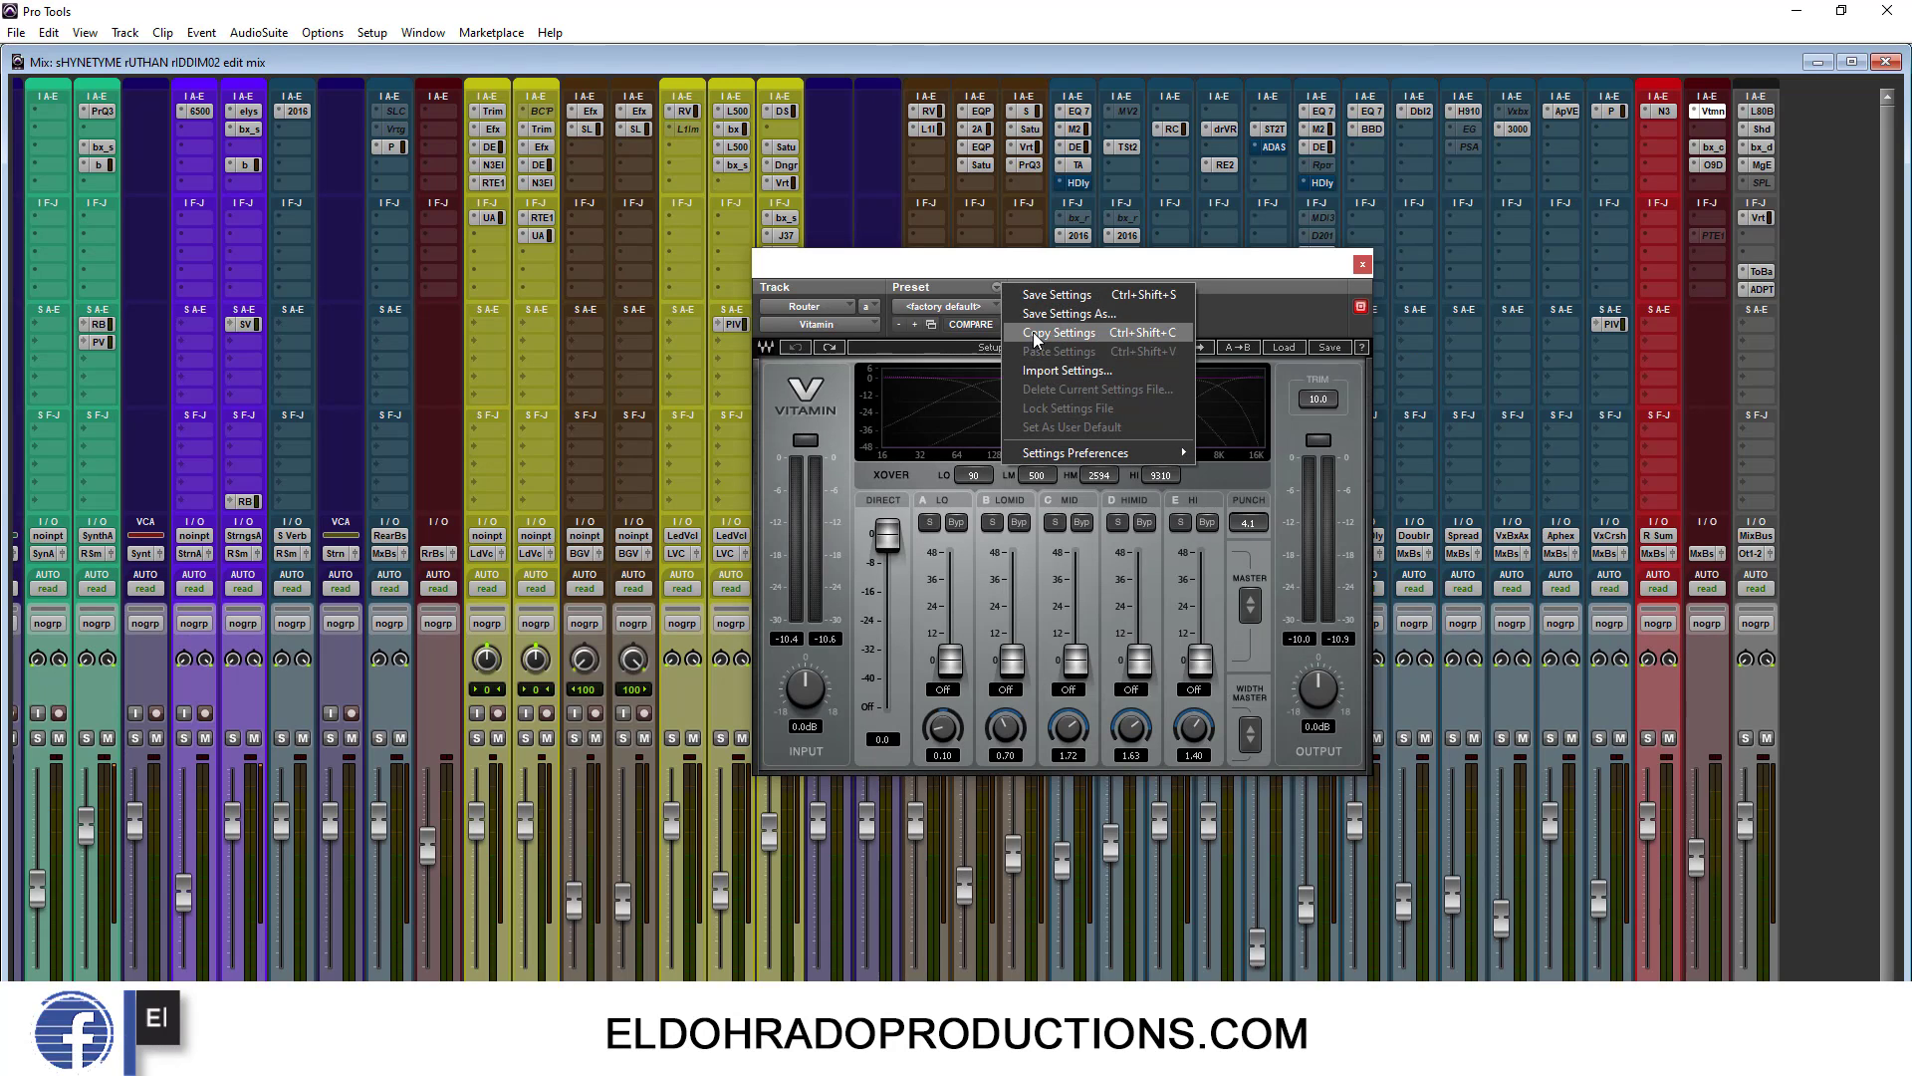
pyautogui.click(1279, 350)
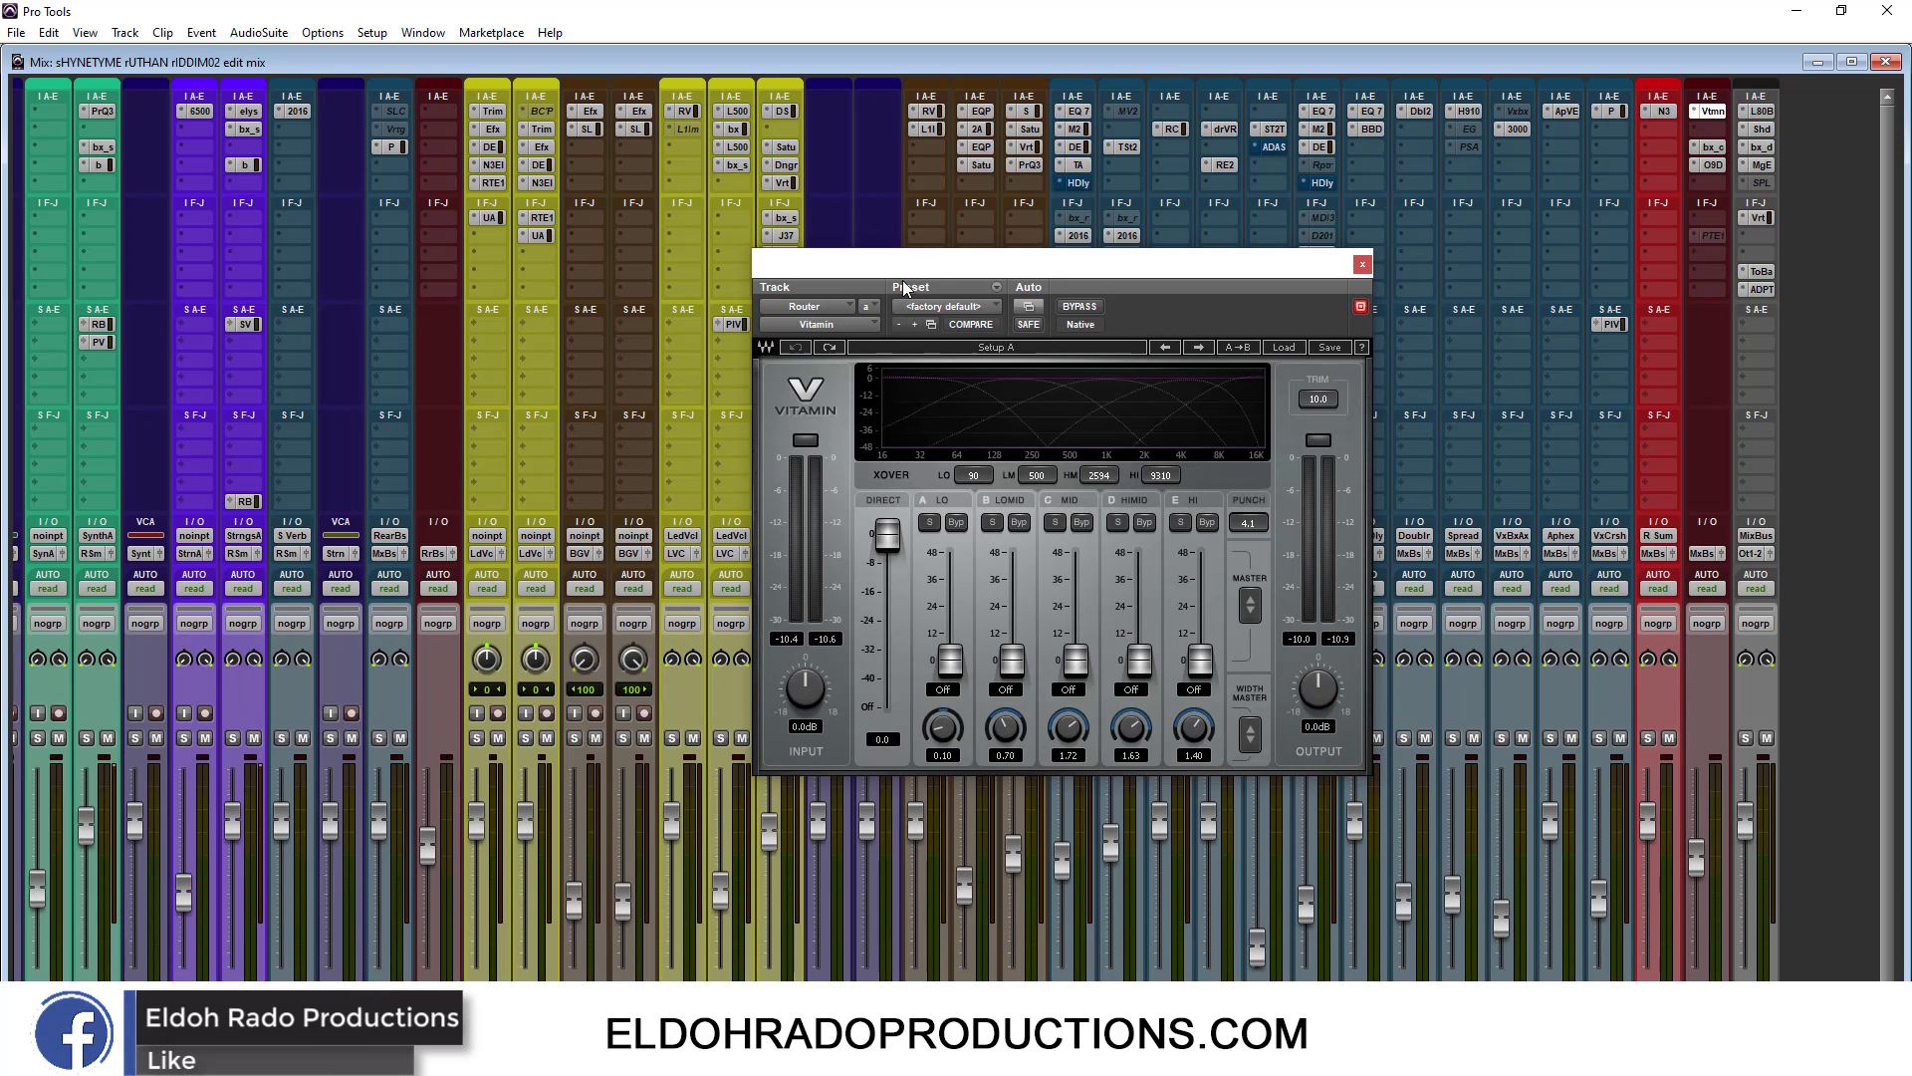
pyautogui.click(995, 289)
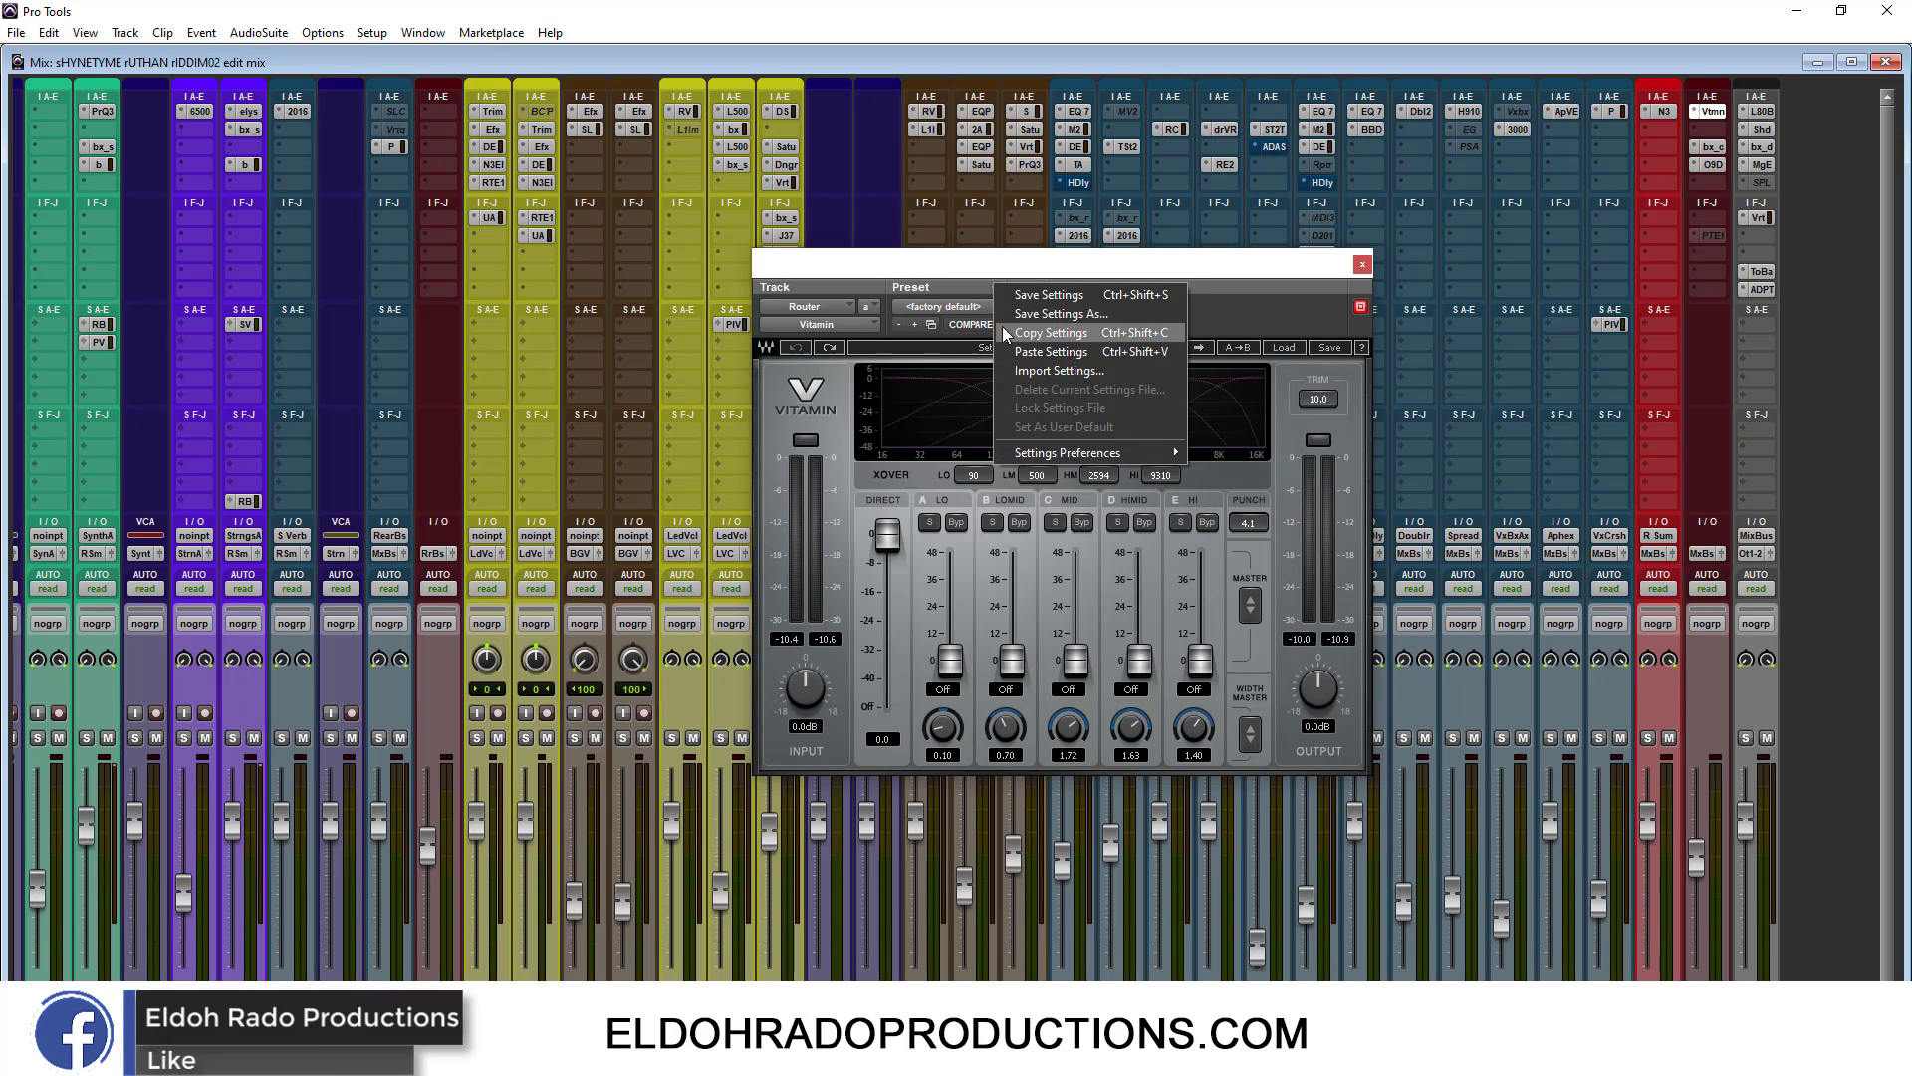
# Load Vitamin's Full Reset preset and paste the copied settings back over it.
pyautogui.click(1289, 344)
pyautogui.click(1291, 345)
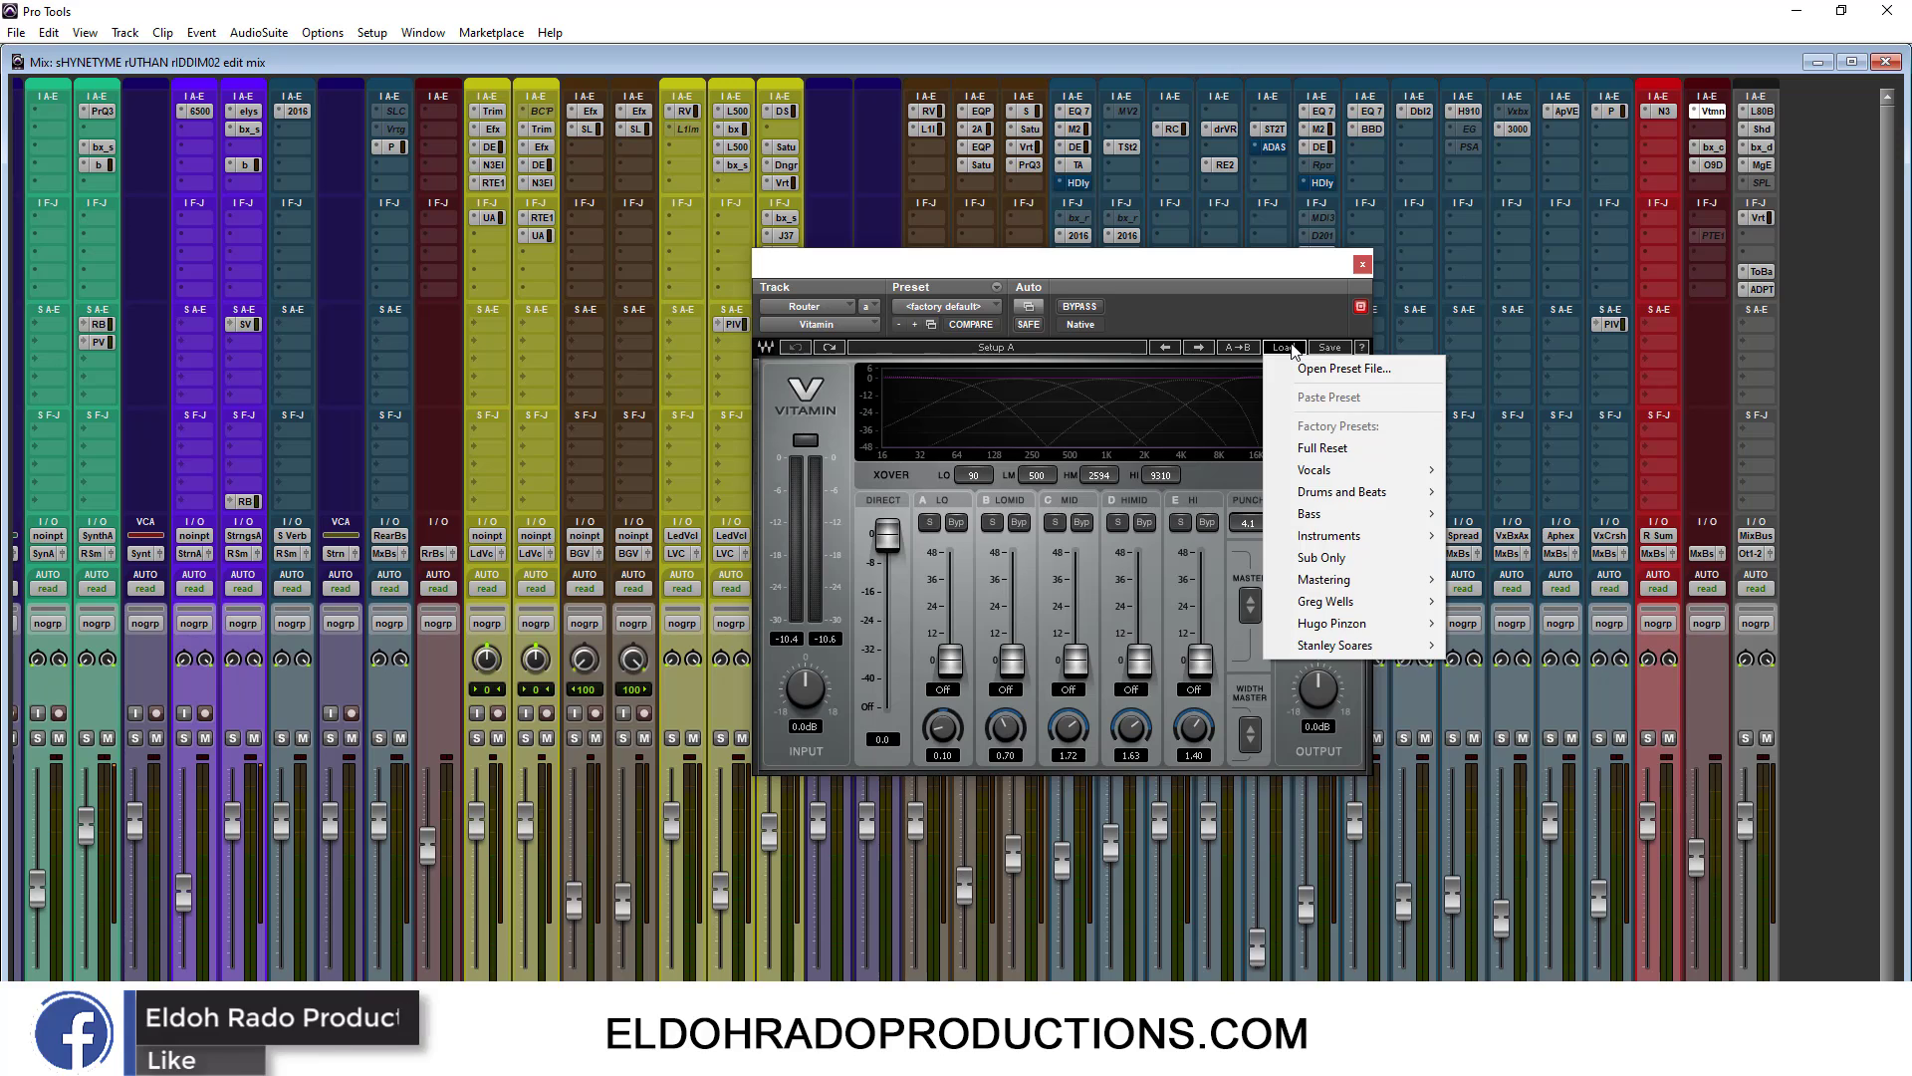
pyautogui.click(1323, 449)
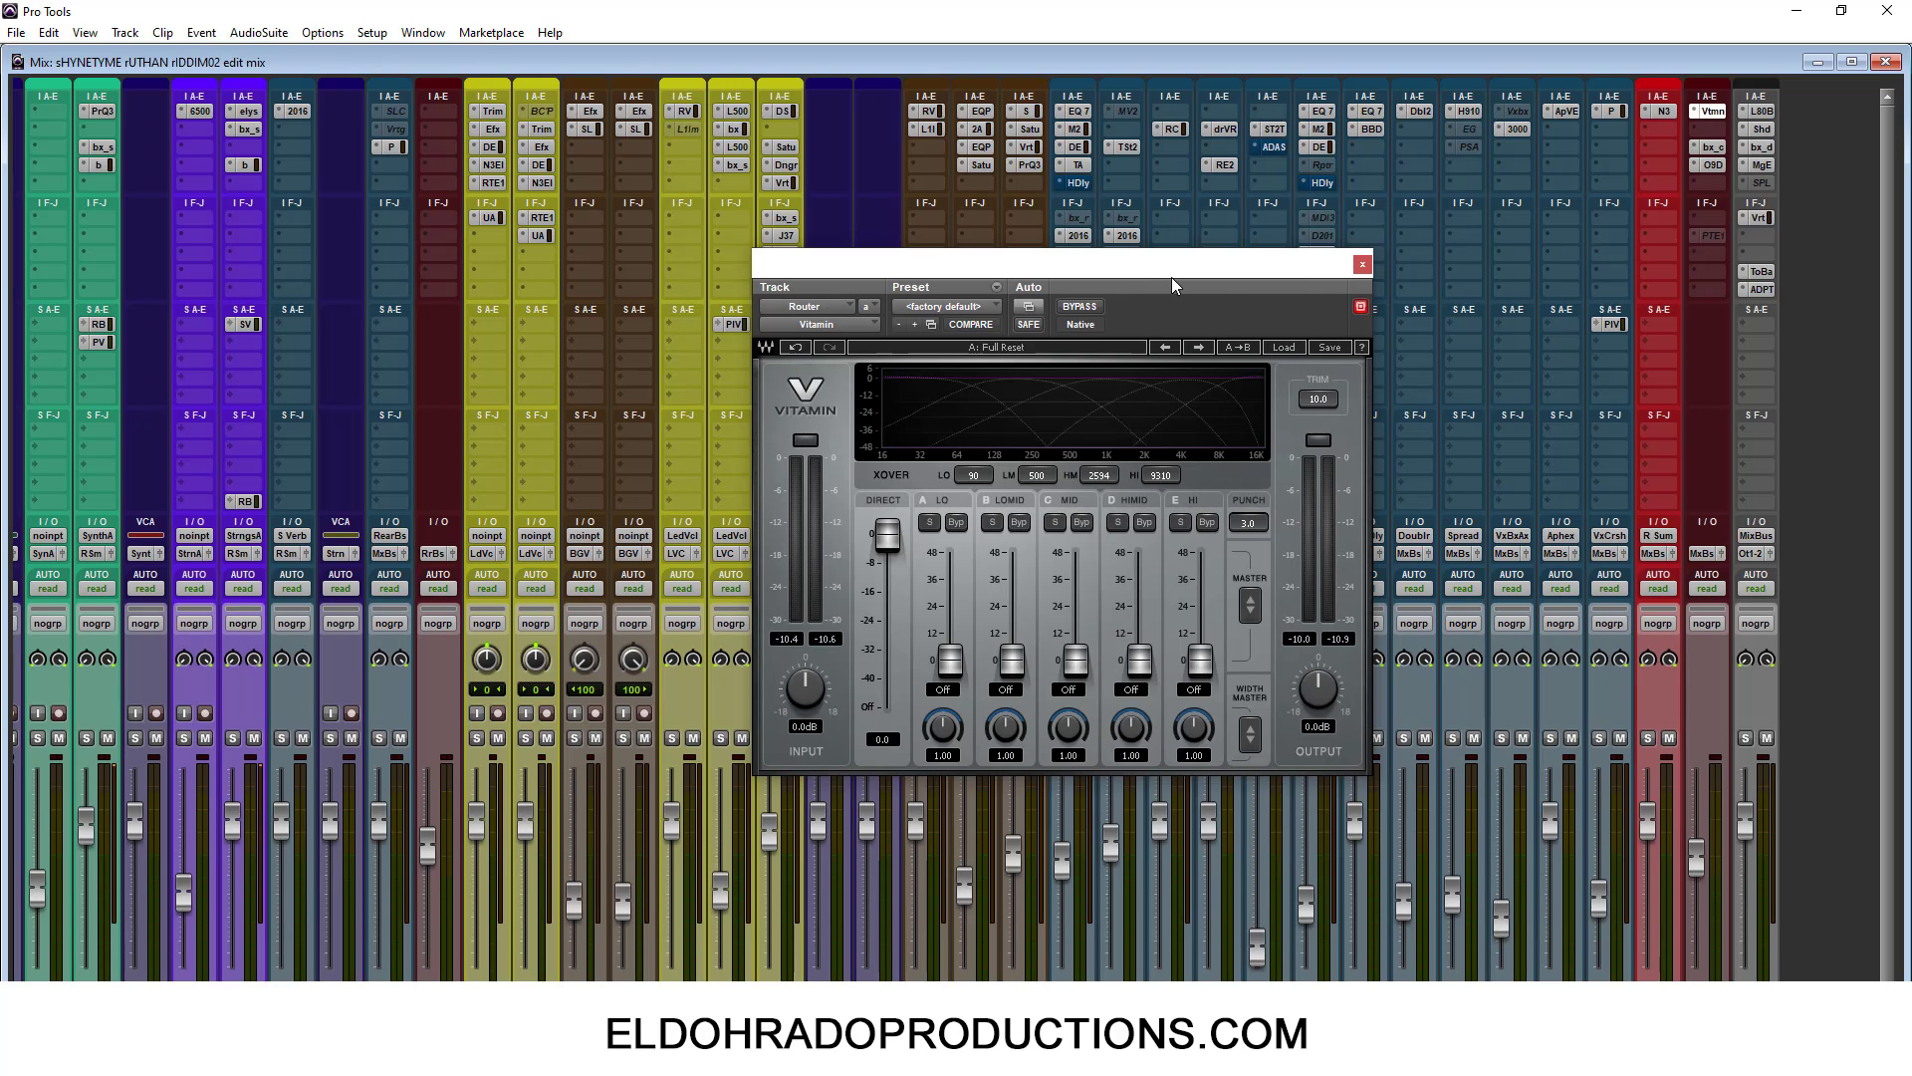
pyautogui.moveTo(1171, 277); pyautogui.dragTo(1251, 255)
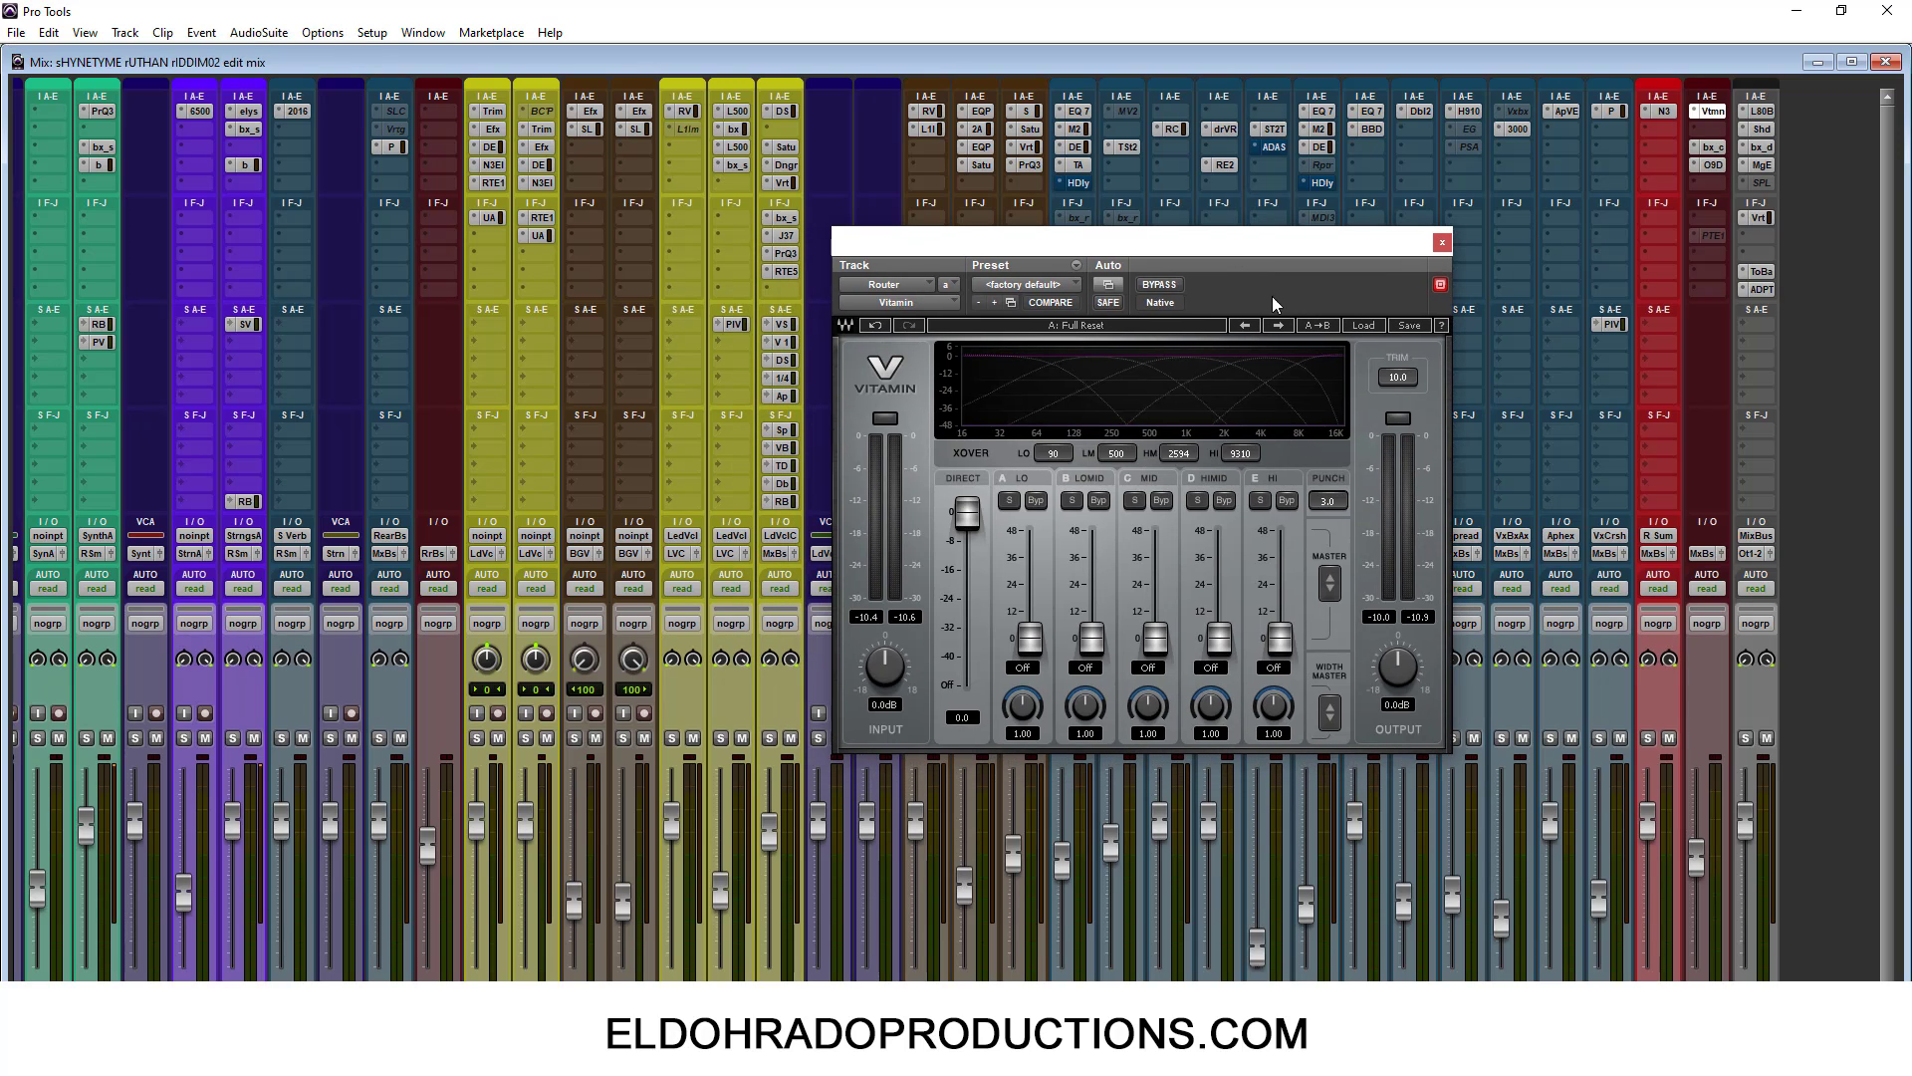
pyautogui.click(1076, 266)
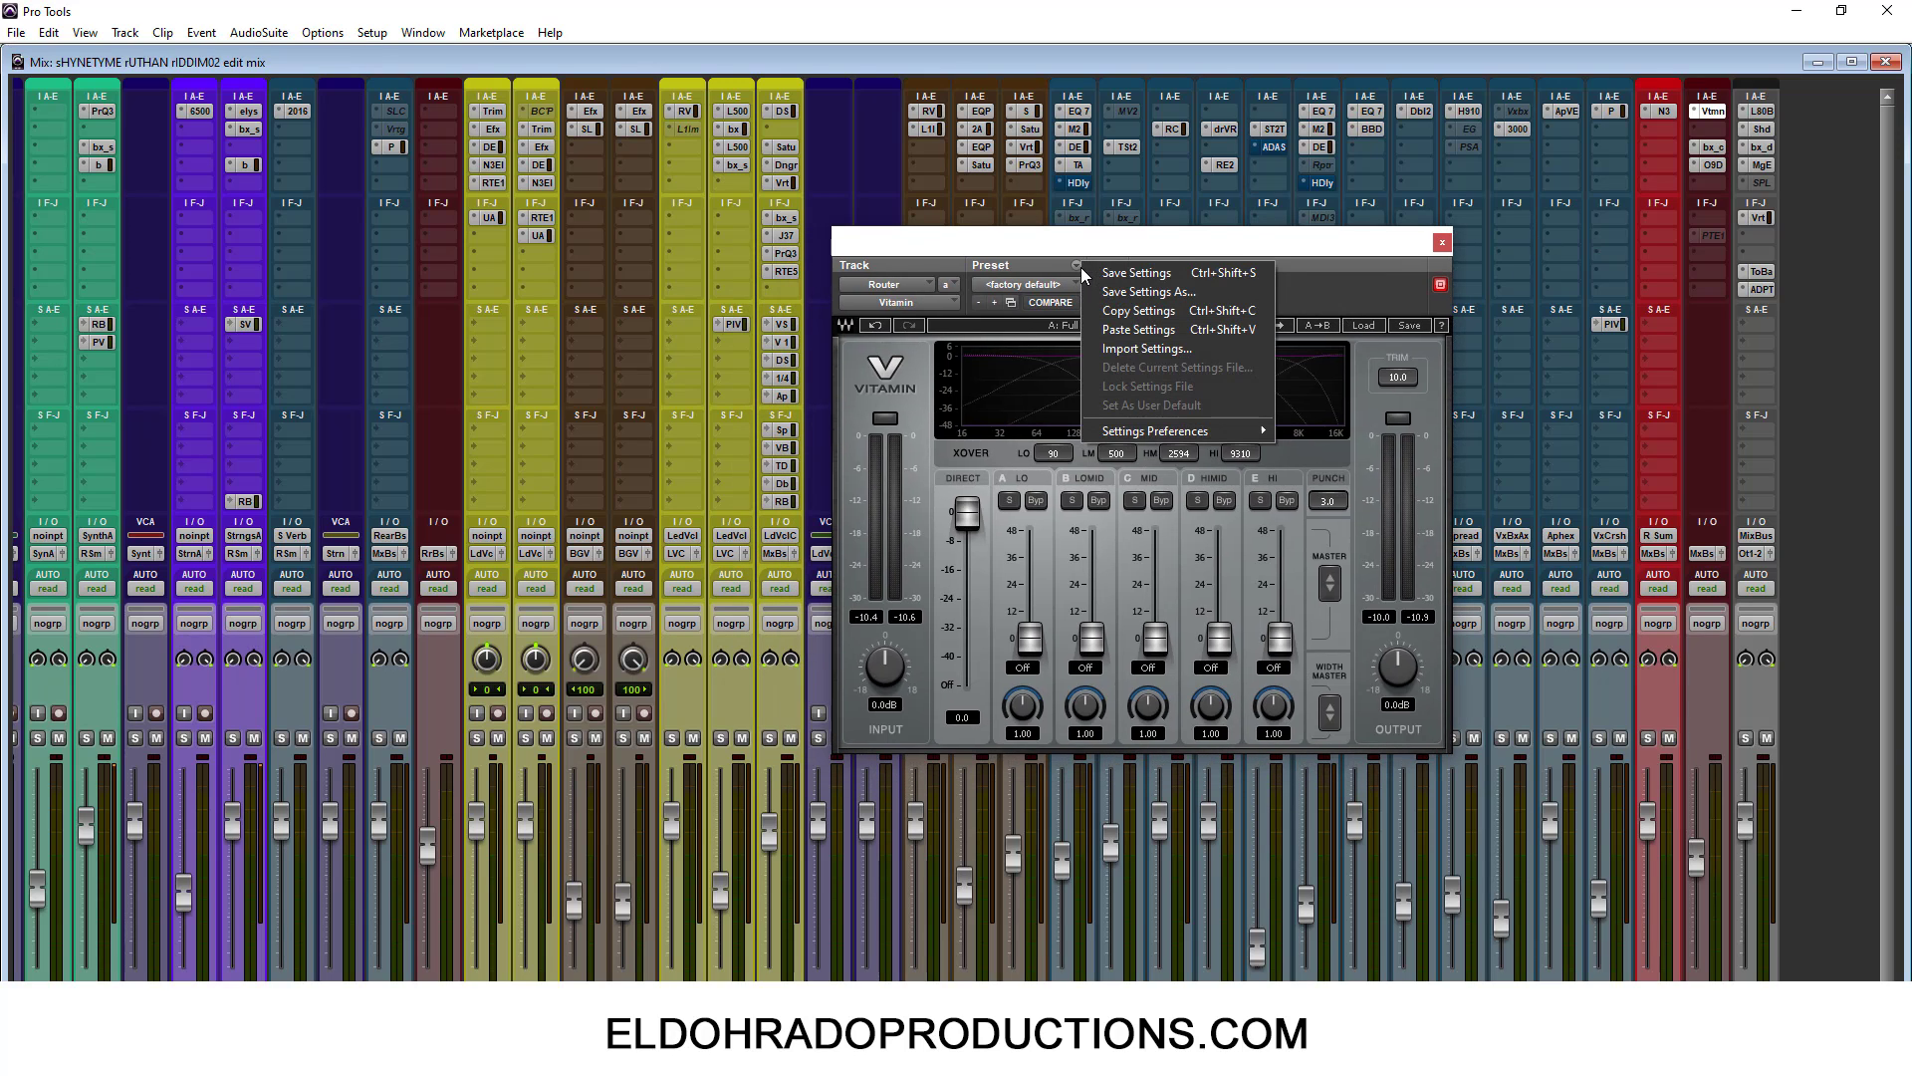
pyautogui.click(1161, 331)
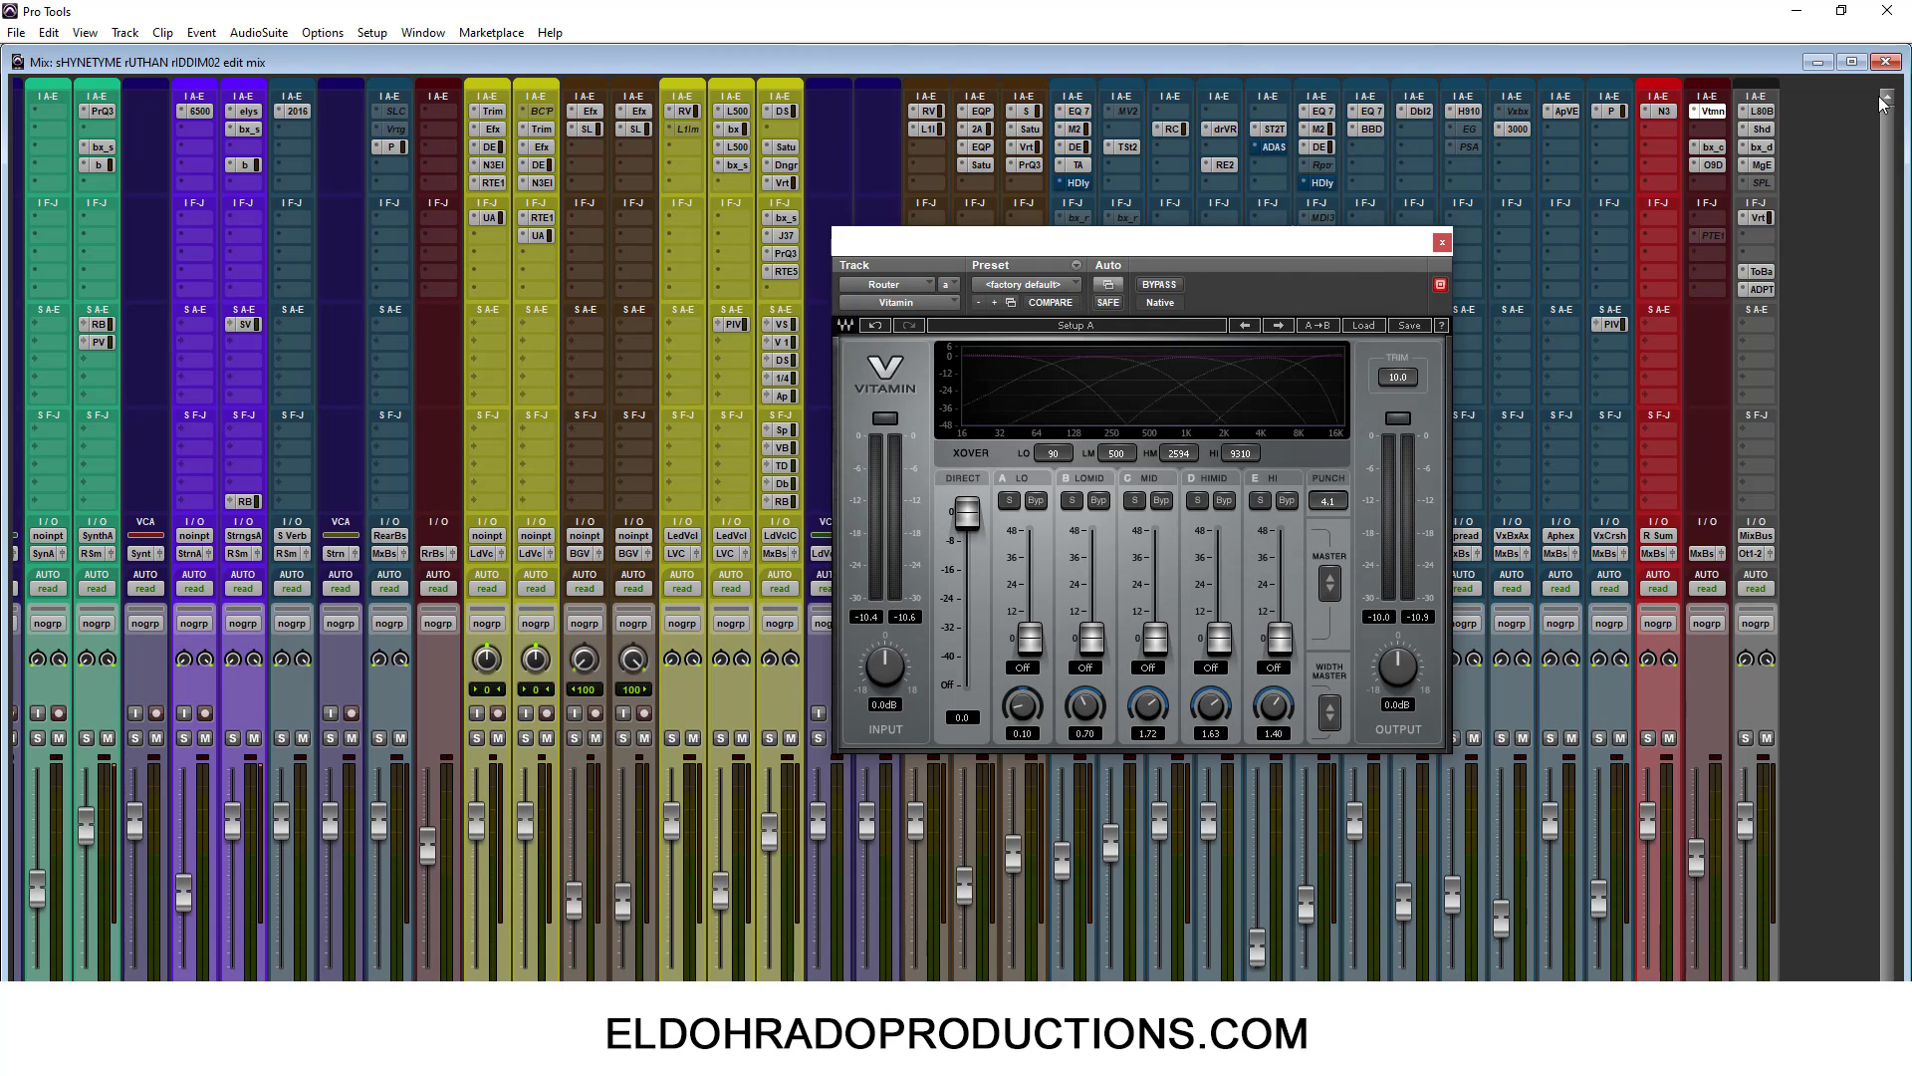
# Show the Edit window and select the Audio 8 clips from about bar 9 to bar 17.
pyautogui.moveTo(1285, 242); pyautogui.dragTo(1517, 243)
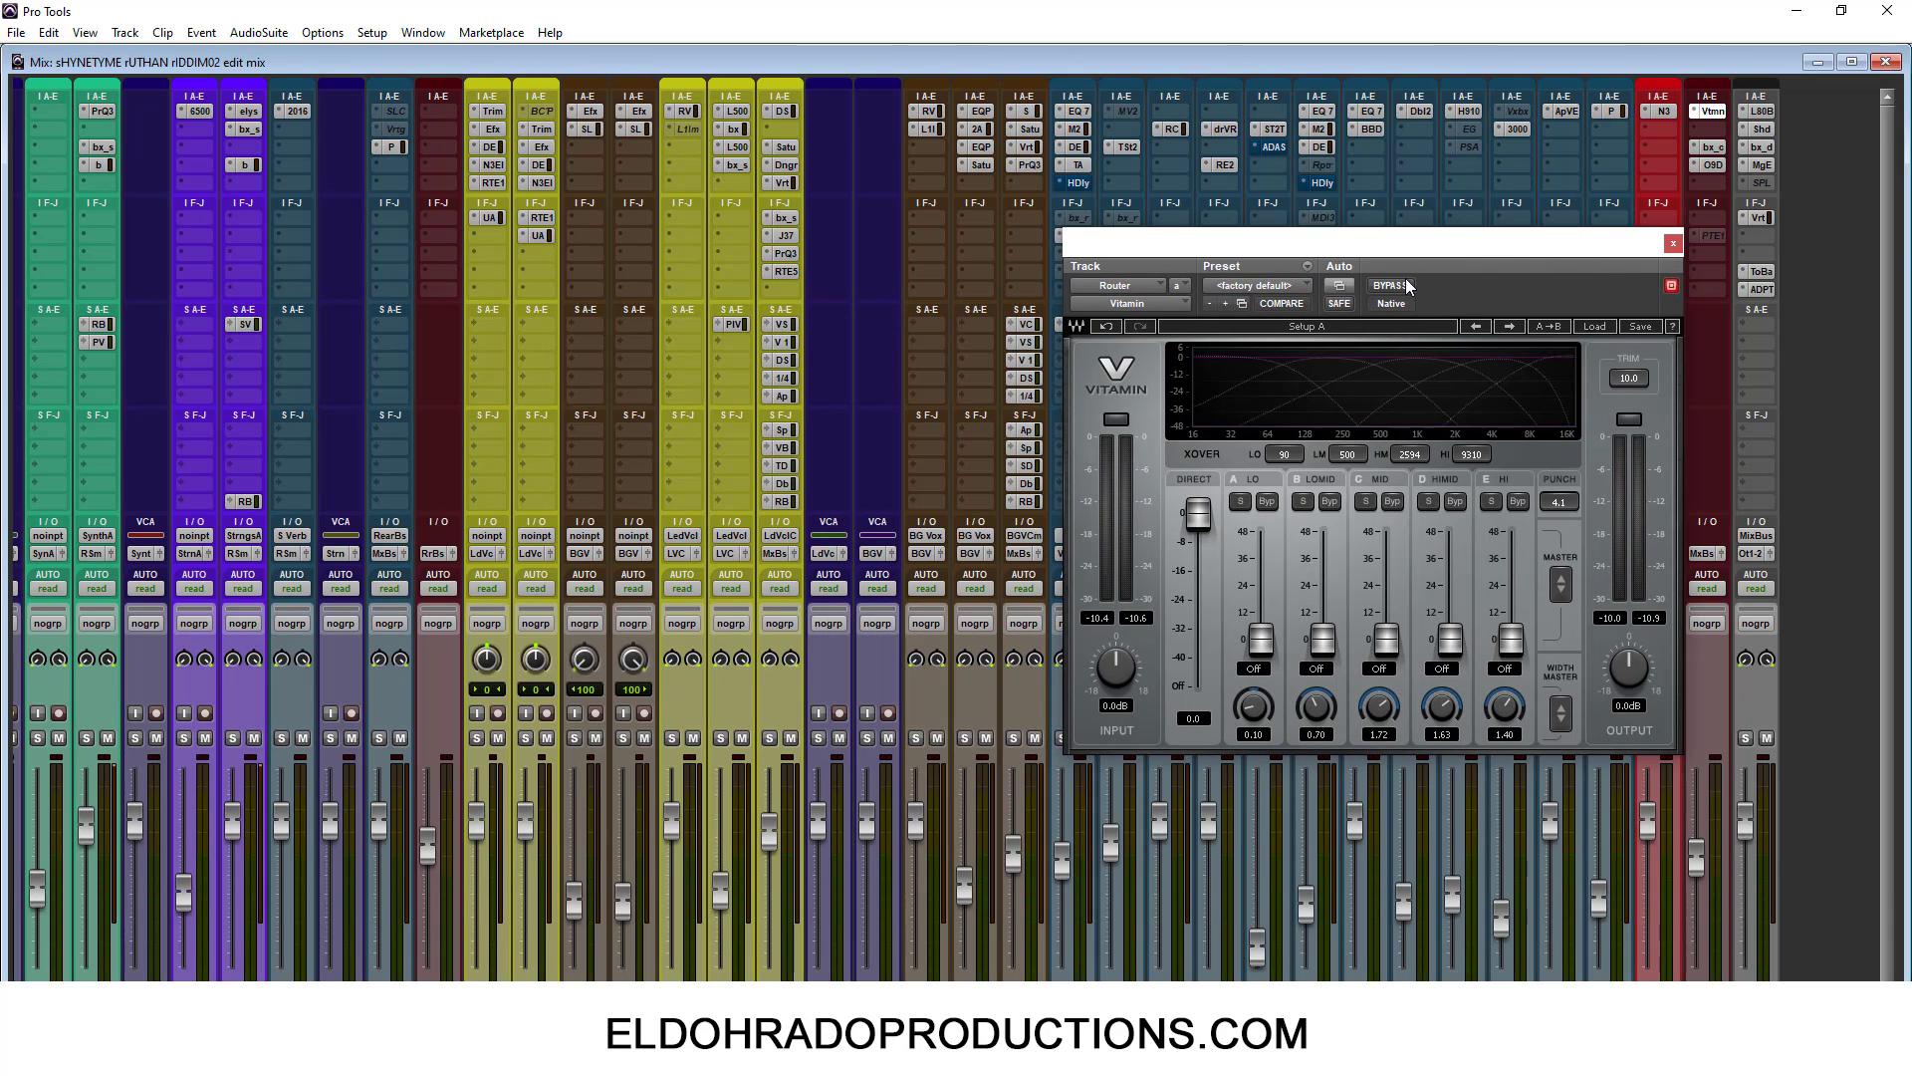
pyautogui.hotkey('ctrl', '=')
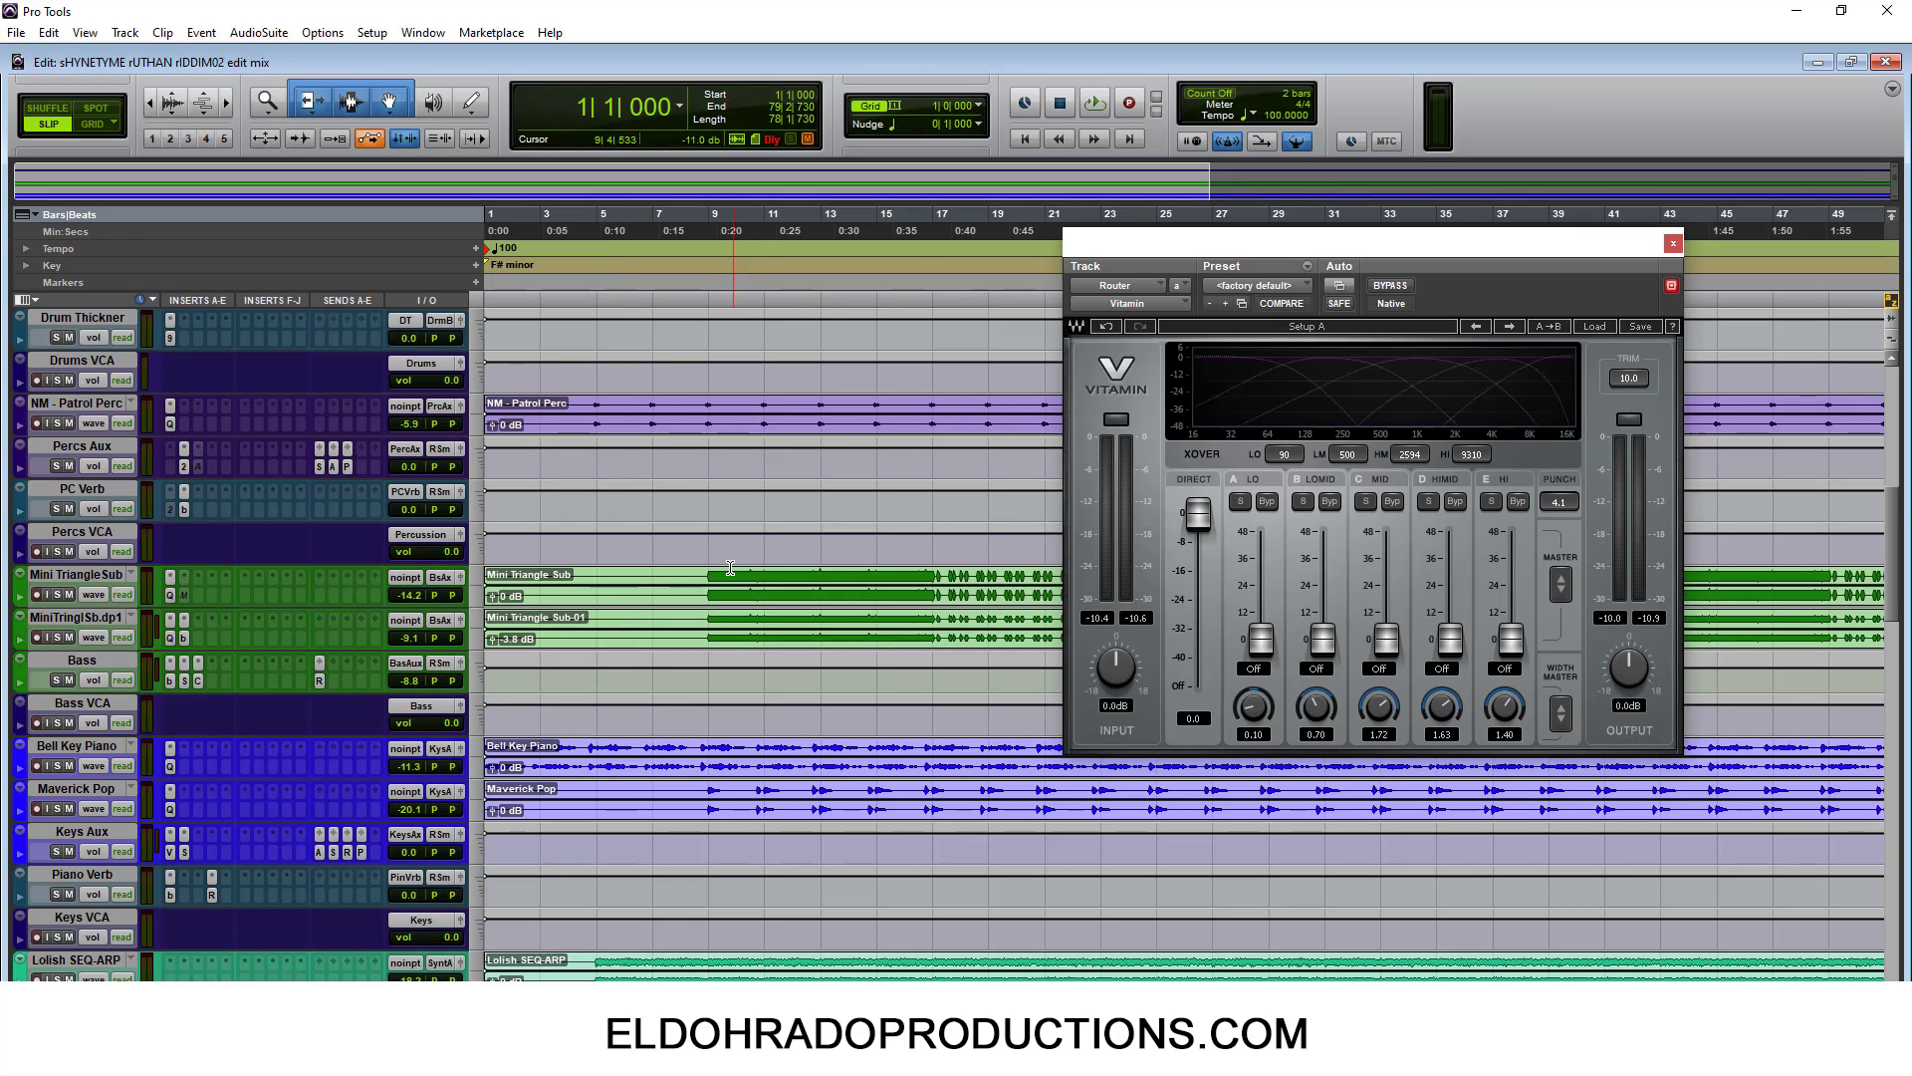
pyautogui.scroll(-10, 730, 568)
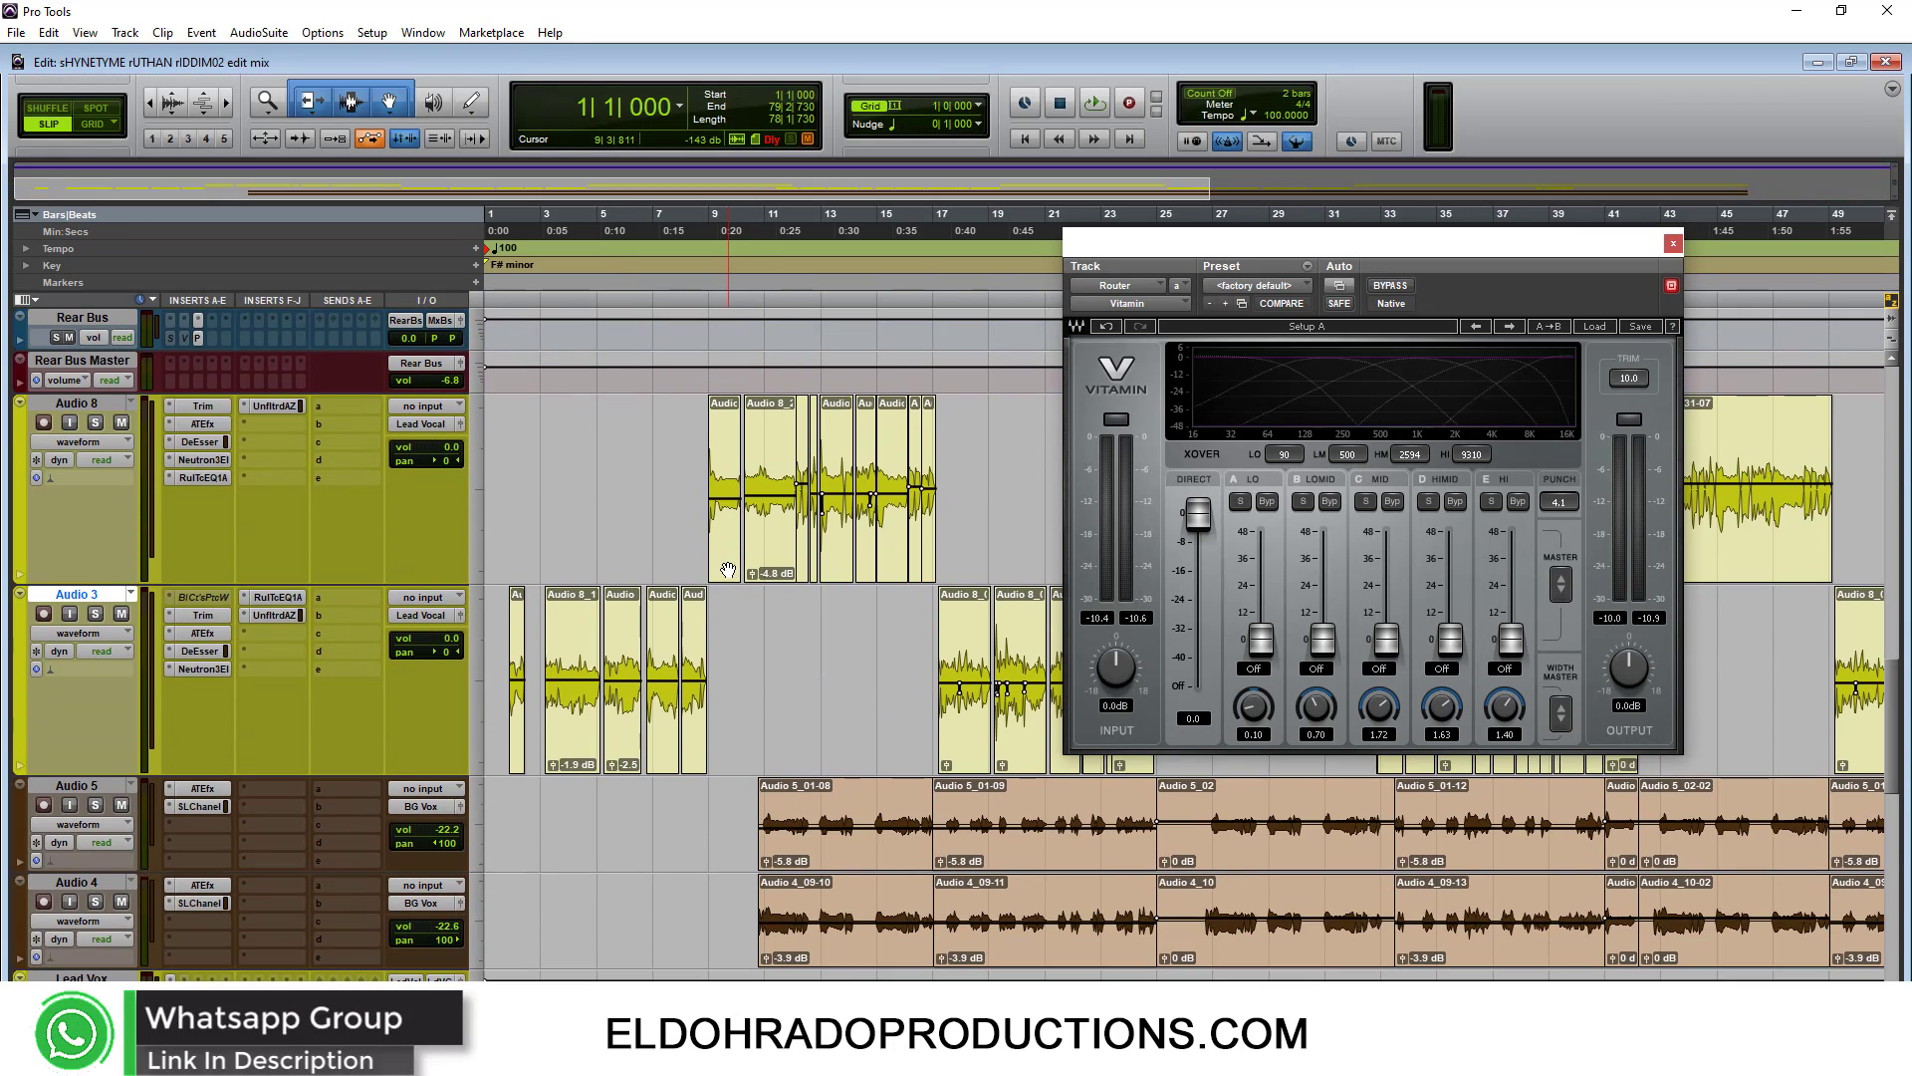
pyautogui.moveTo(715, 564); pyautogui.dragTo(945, 564)
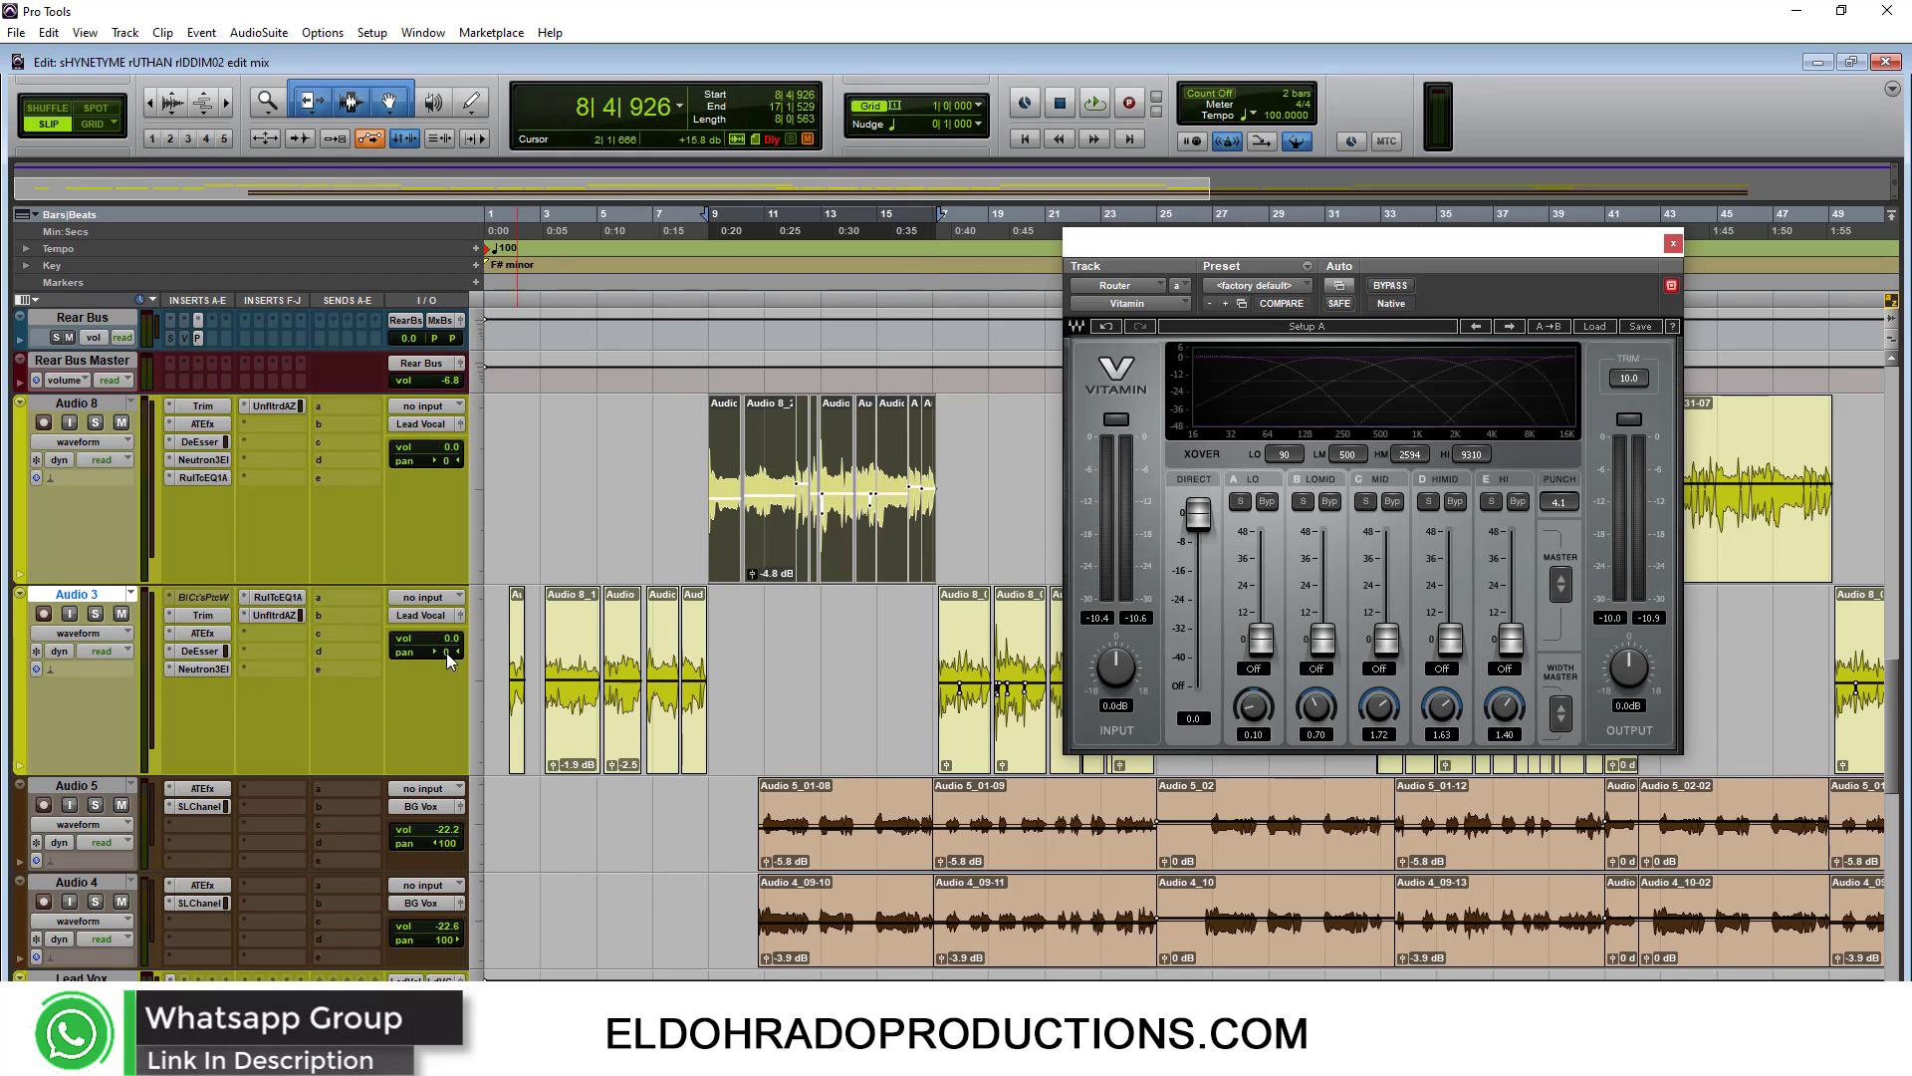
# Play the selected section while switching Vitamin's bypass on and off to compare the sound, and stop playback.
pyautogui.press('space')
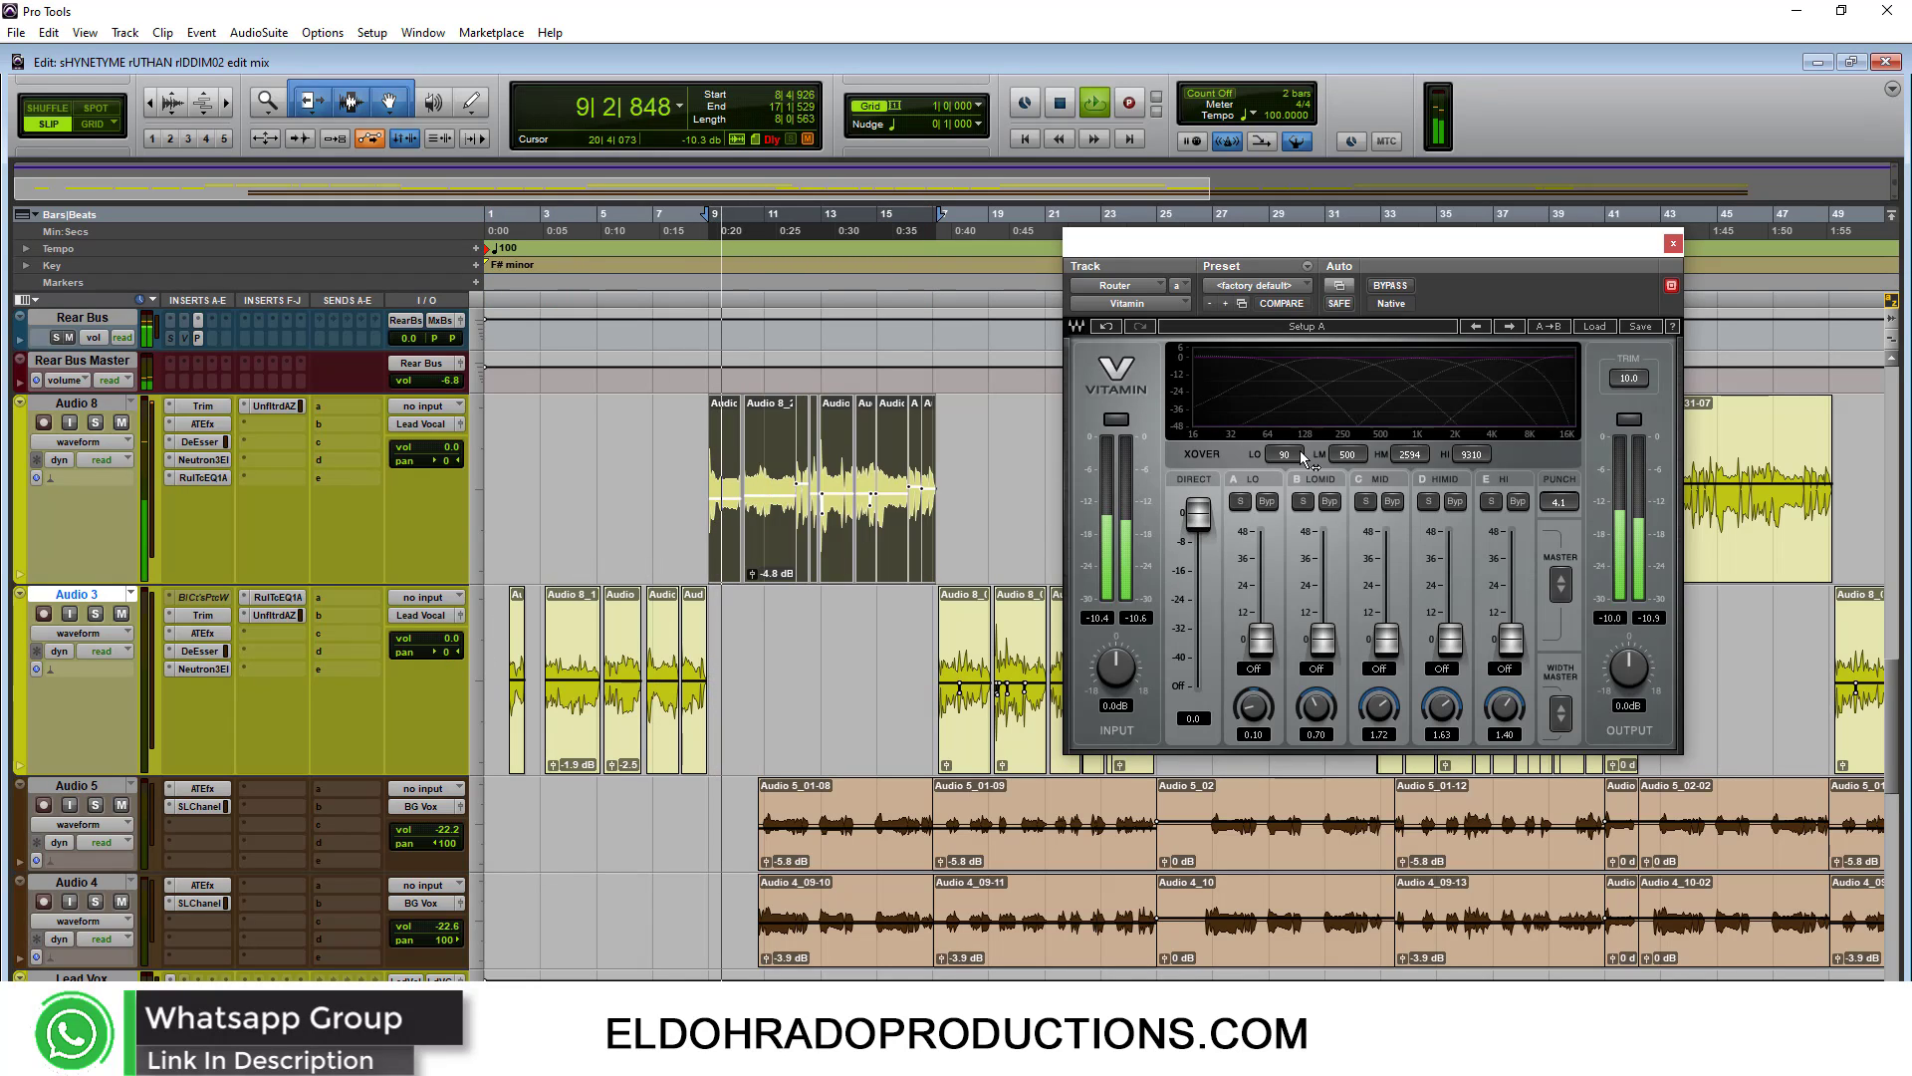
pyautogui.click(1394, 286)
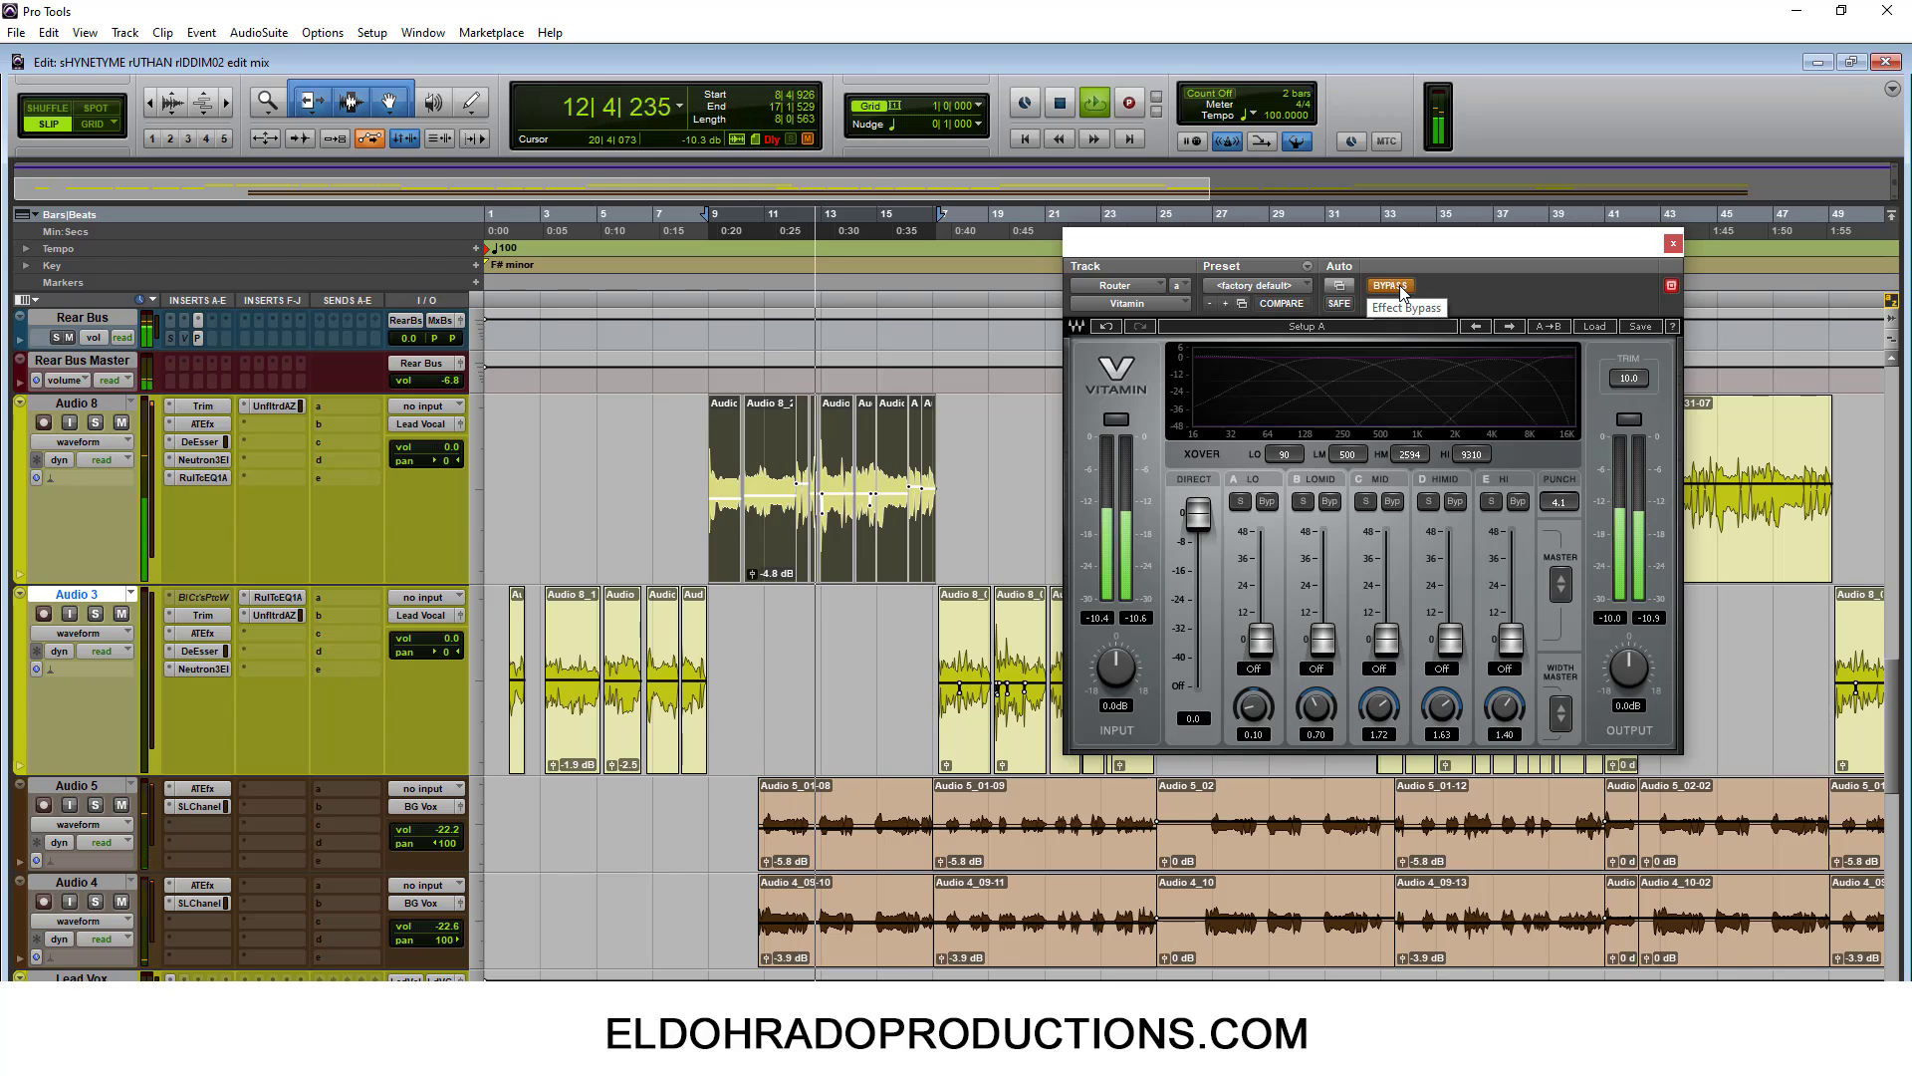
pyautogui.click(1399, 288)
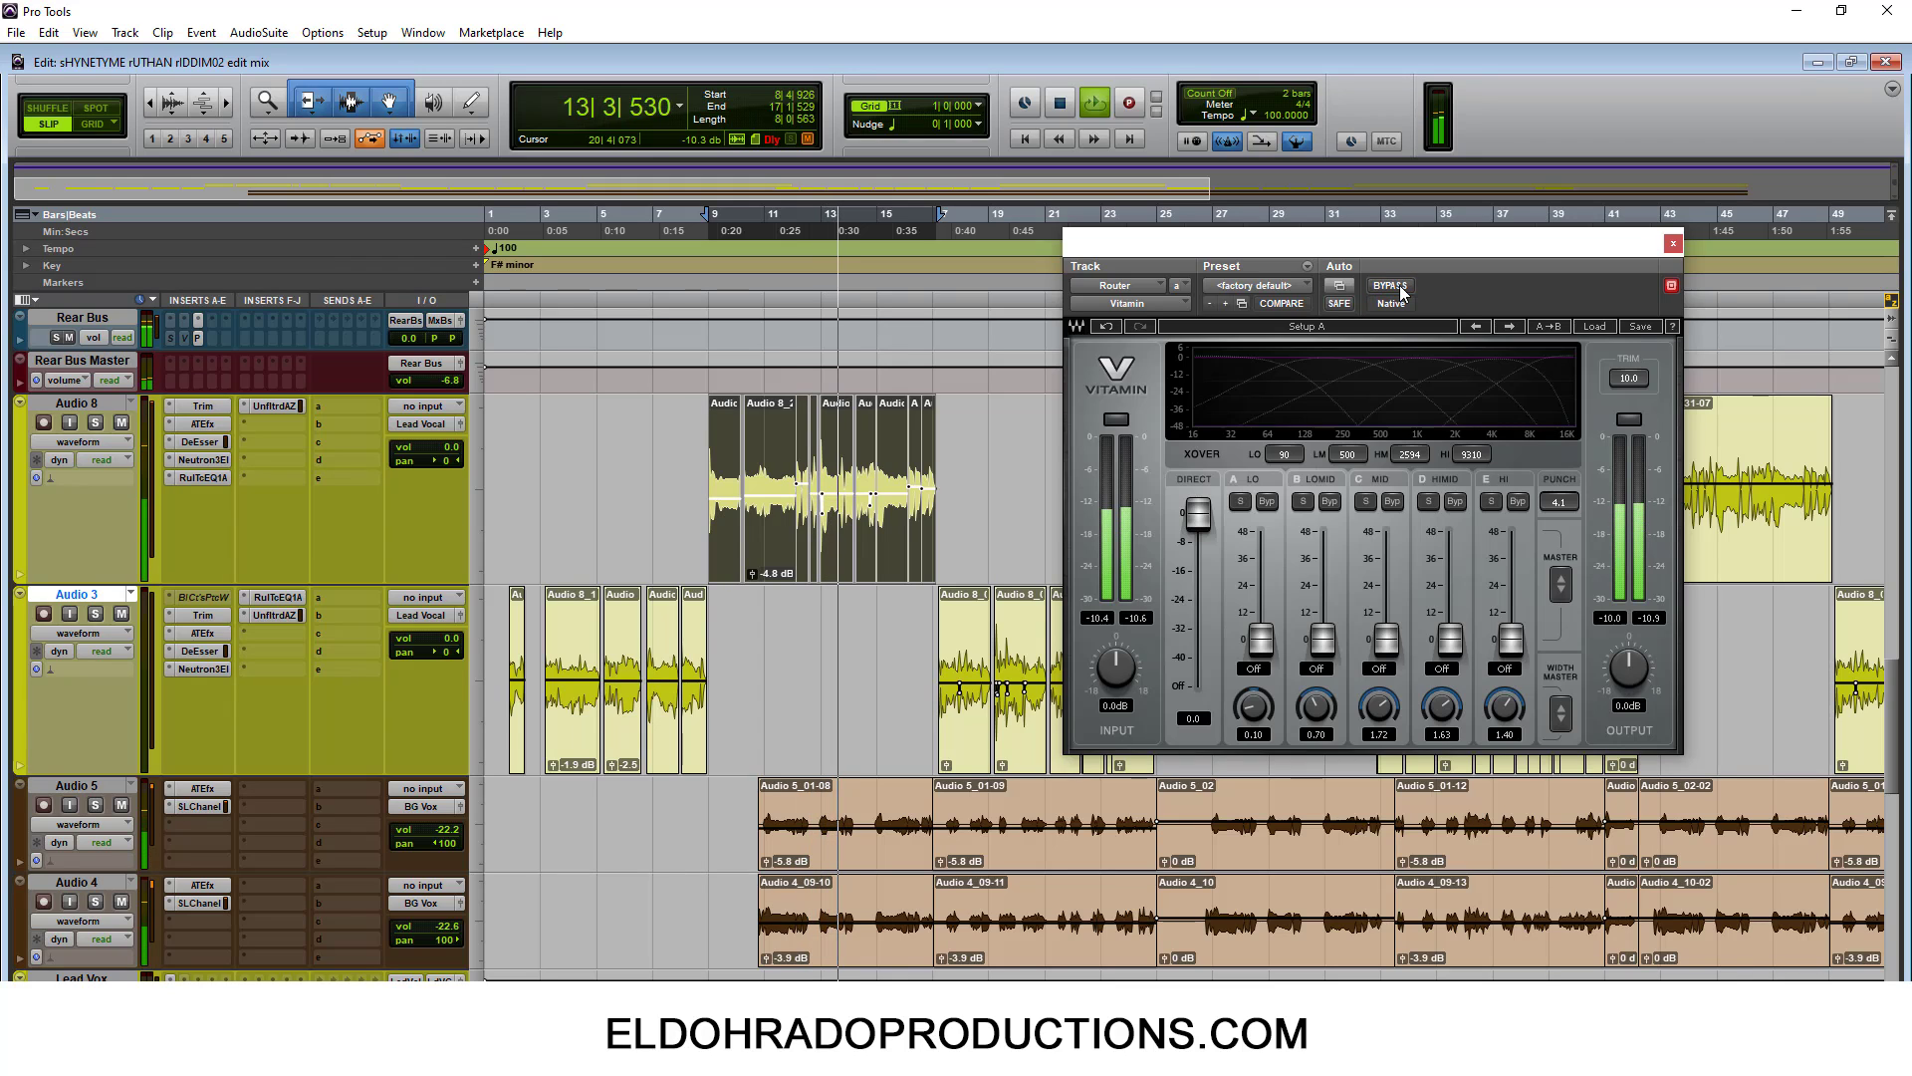
pyautogui.click(1399, 288)
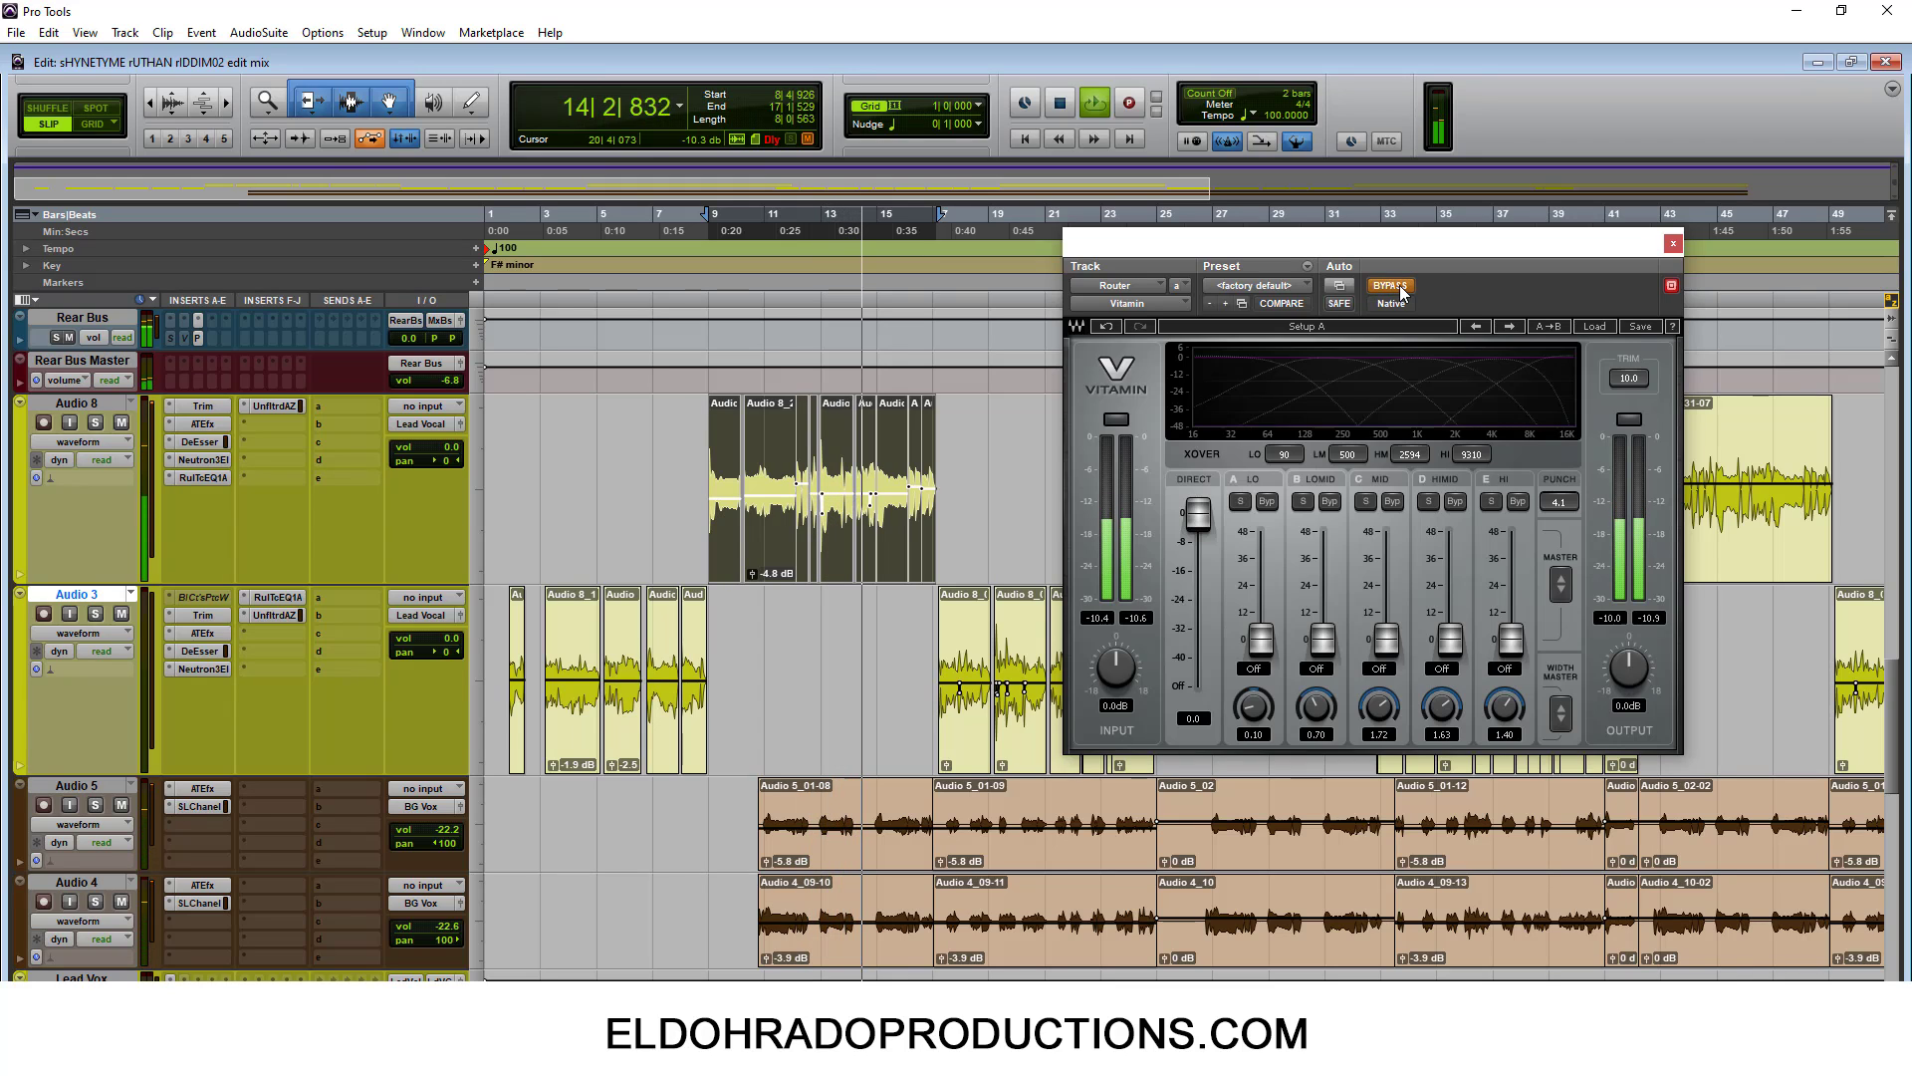
pyautogui.click(1400, 288)
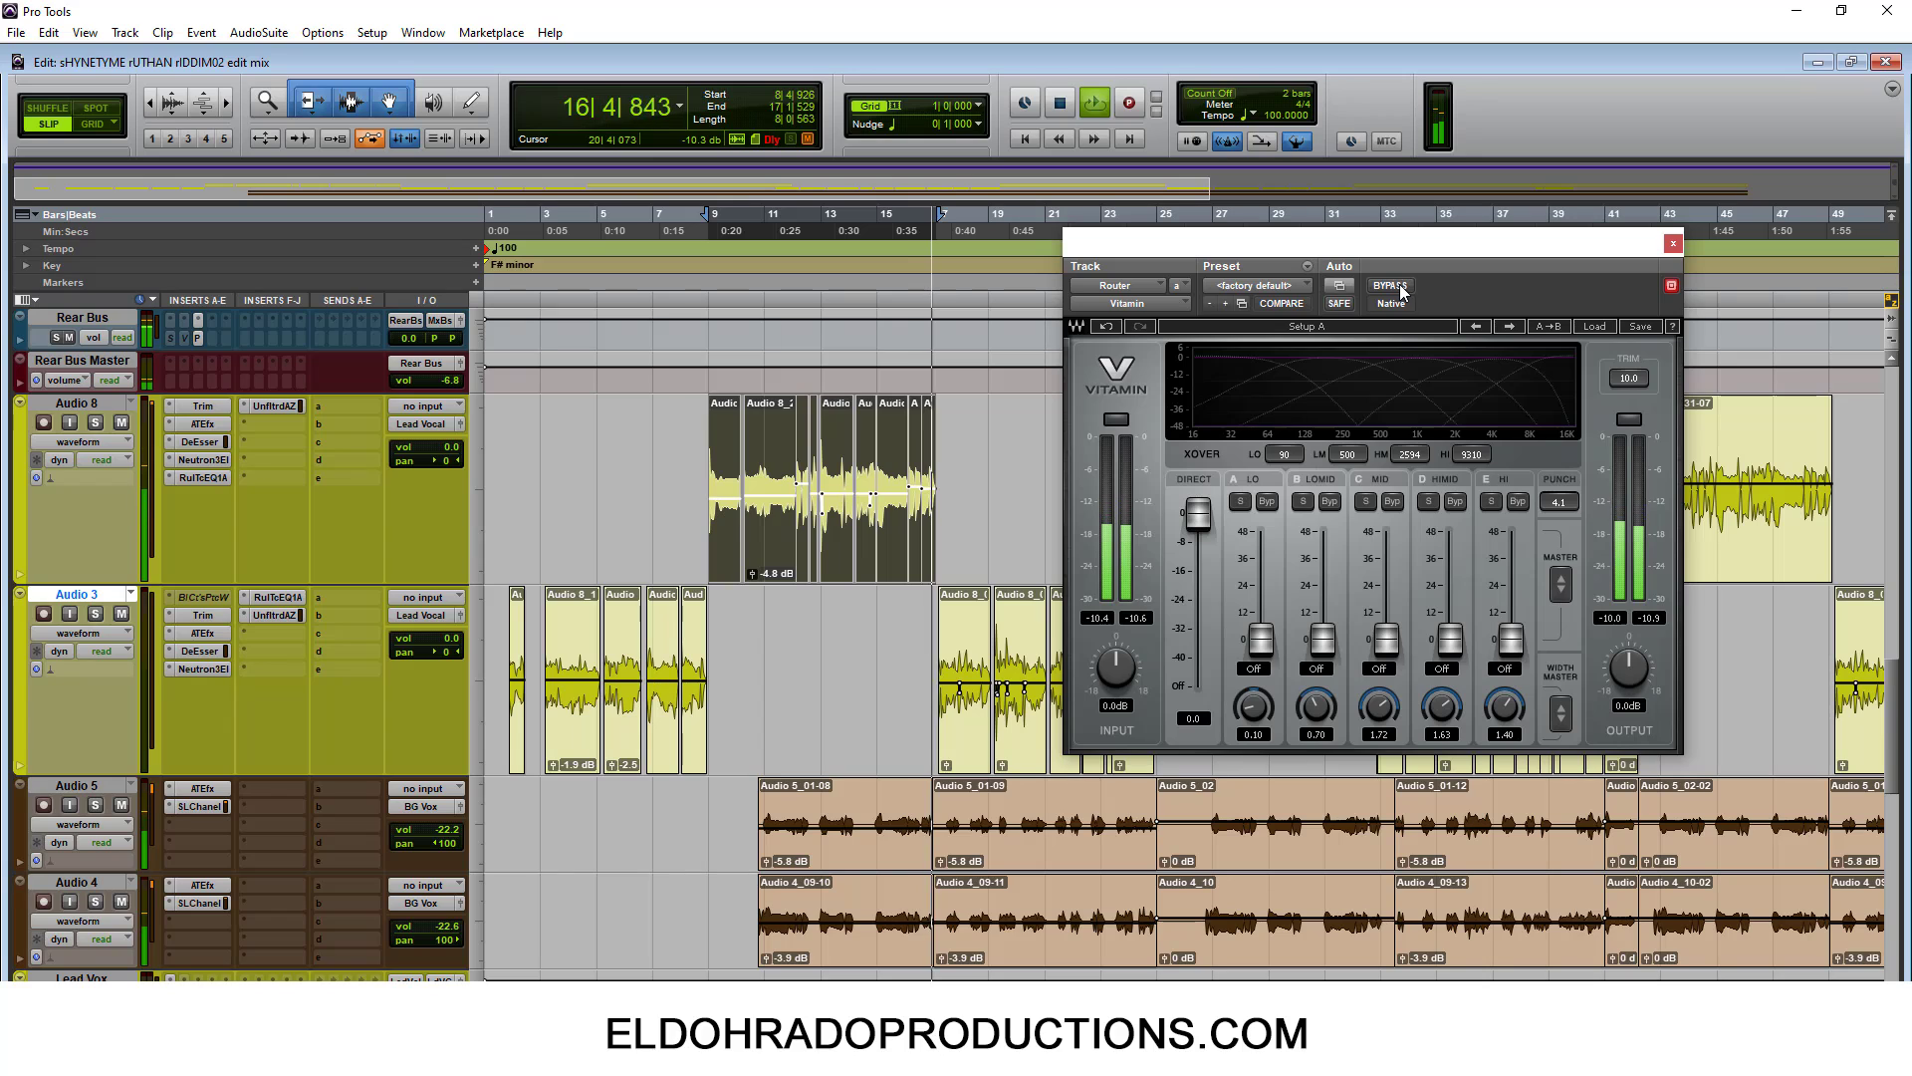
pyautogui.press('space')
# Reset all of Vitamin's parameters with the Full Reset factory preset.
pyautogui.moveTo(1293, 249); pyautogui.dragTo(1121, 273)
pyautogui.click(1422, 349)
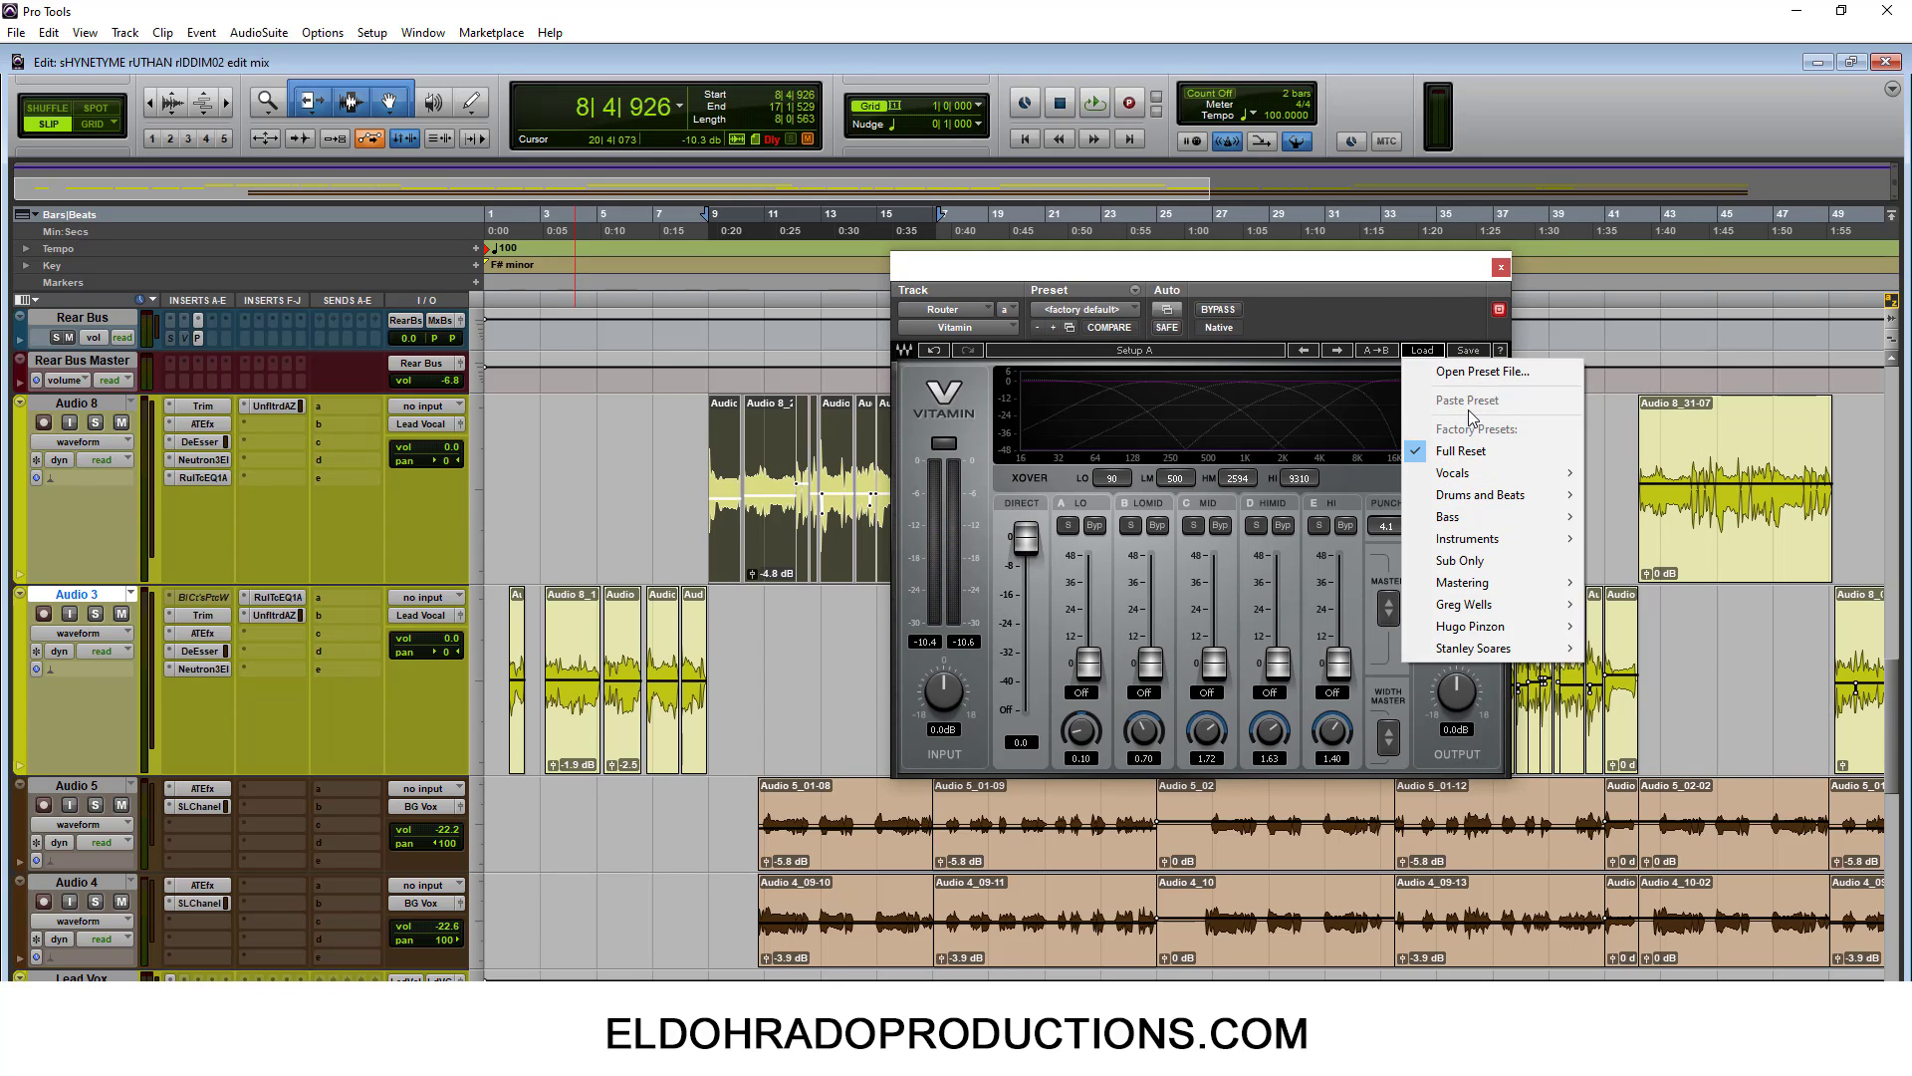
pyautogui.click(1462, 450)
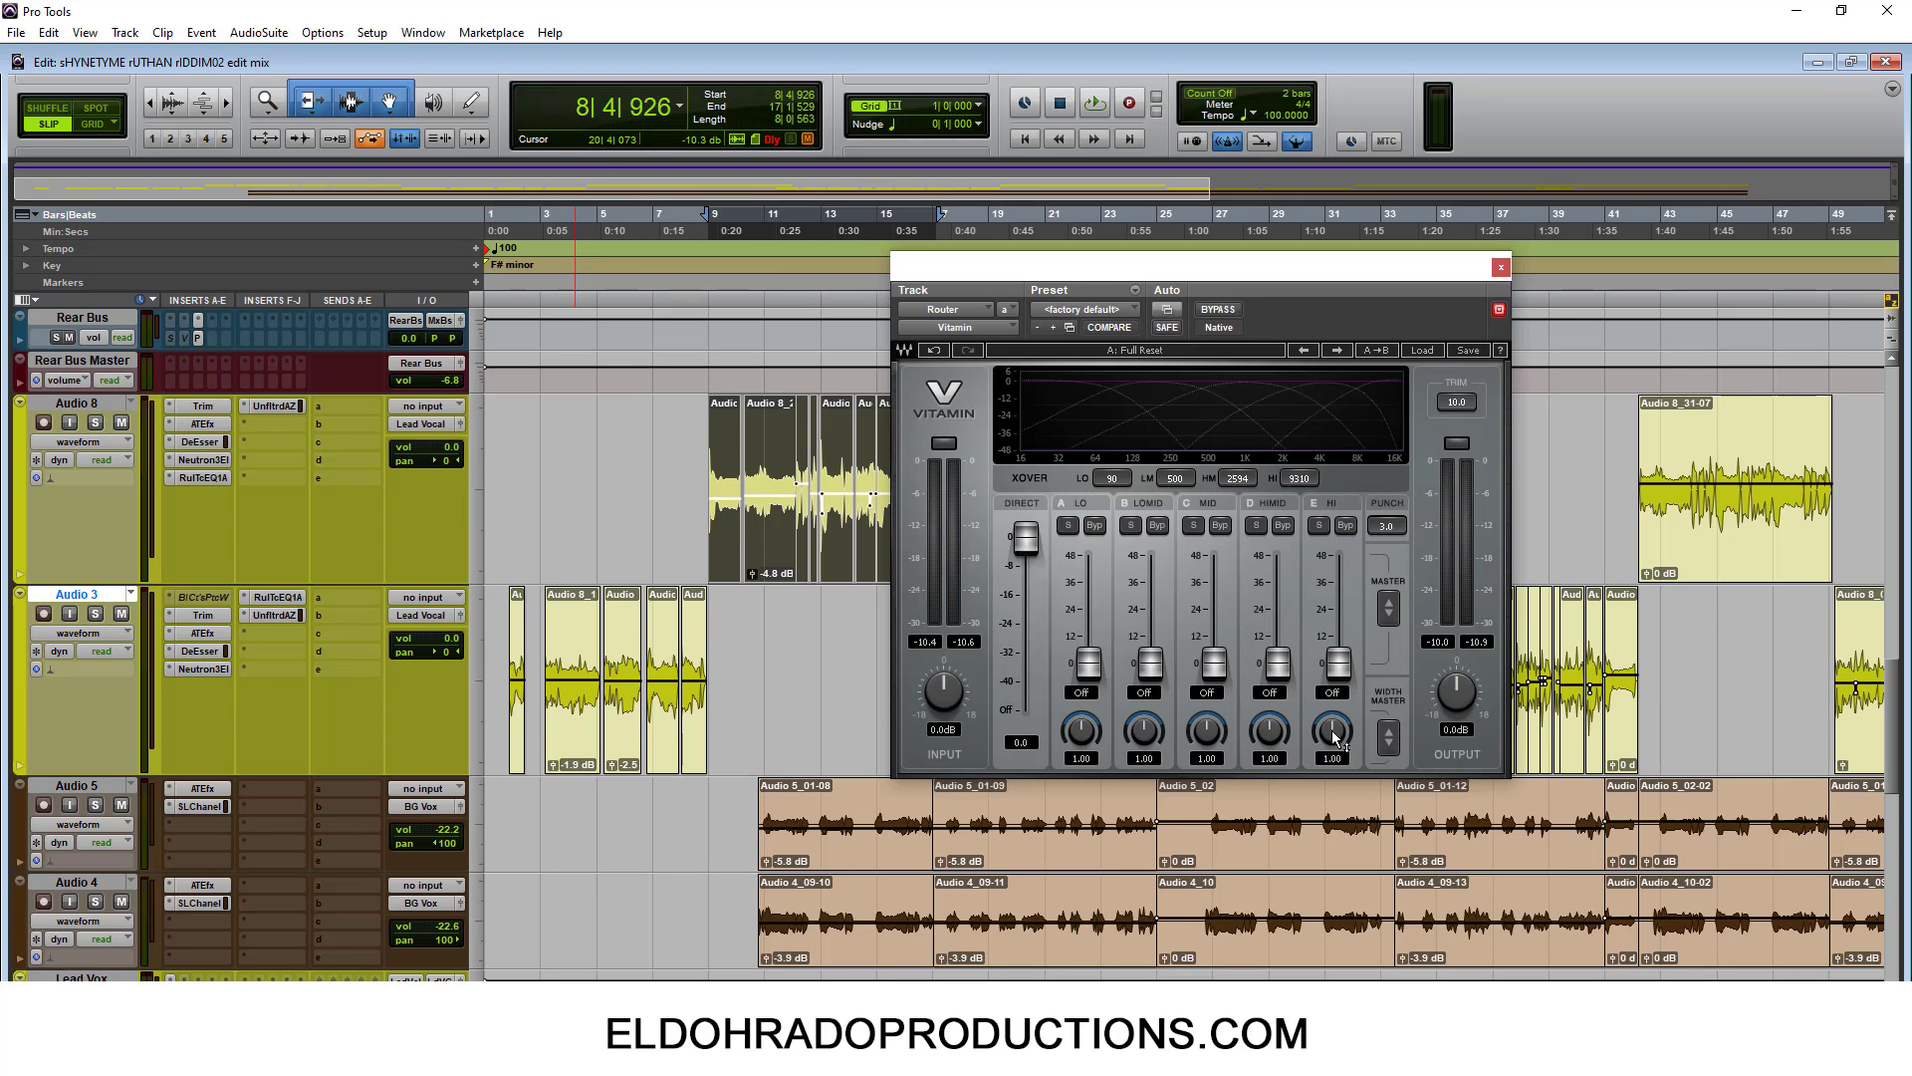
# Set Vitamin's LM crossover to 269 and the band widths to LO 0.46, LOMID 1.08, MID 0.34, HIMID 1.83 and HI 1.77.
pyautogui.moveTo(1334, 738); pyautogui.dragTo(1143, 731)
pyautogui.moveTo(1182, 482); pyautogui.dragTo(1181, 492)
pyautogui.moveTo(1181, 492); pyautogui.dragTo(1181, 495)
pyautogui.moveTo(1143, 730); pyautogui.dragTo(1081, 742)
pyautogui.moveTo(1388, 742); pyautogui.dragTo(1388, 757)
pyautogui.moveTo(1389, 736); pyautogui.dragTo(1389, 717)
# Try out Vitamin's band level faders, leaving LOMID at 0.1 and the other bands off.
pyautogui.moveTo(1340, 662); pyautogui.dragTo(1214, 607)
pyautogui.moveTo(1150, 662)
pyautogui.mouseDown()
pyautogui.moveTo(1150, 618)
pyautogui.moveTo(1093, 597)
pyautogui.moveTo(1093, 670)
pyautogui.moveTo(1150, 662)
pyautogui.mouseUp()
pyautogui.moveTo(1215, 603); pyautogui.dragTo(1341, 663)
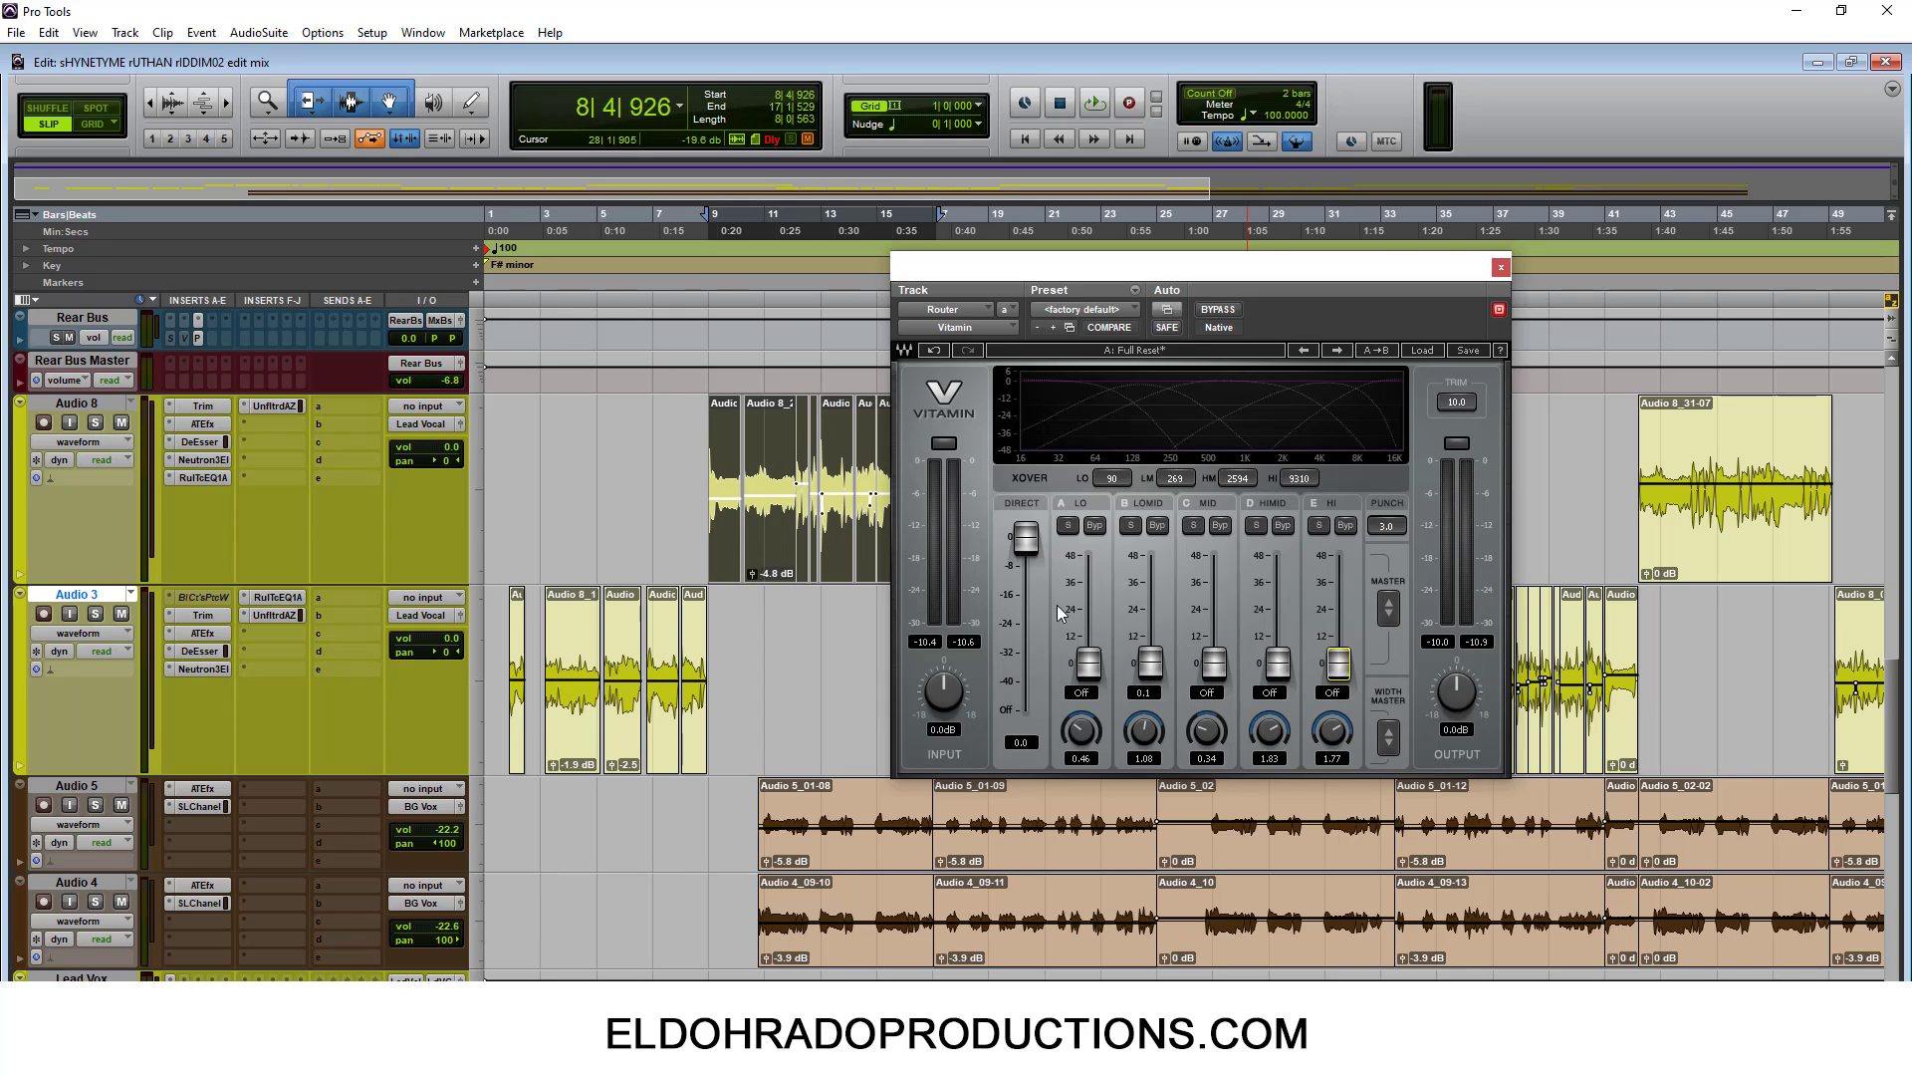
pyautogui.click(1025, 538)
# Play the section again with Vitamin bypassed and active to judge the new band widths, and stop playback.
pyautogui.click(1231, 314)
pyautogui.press('space')
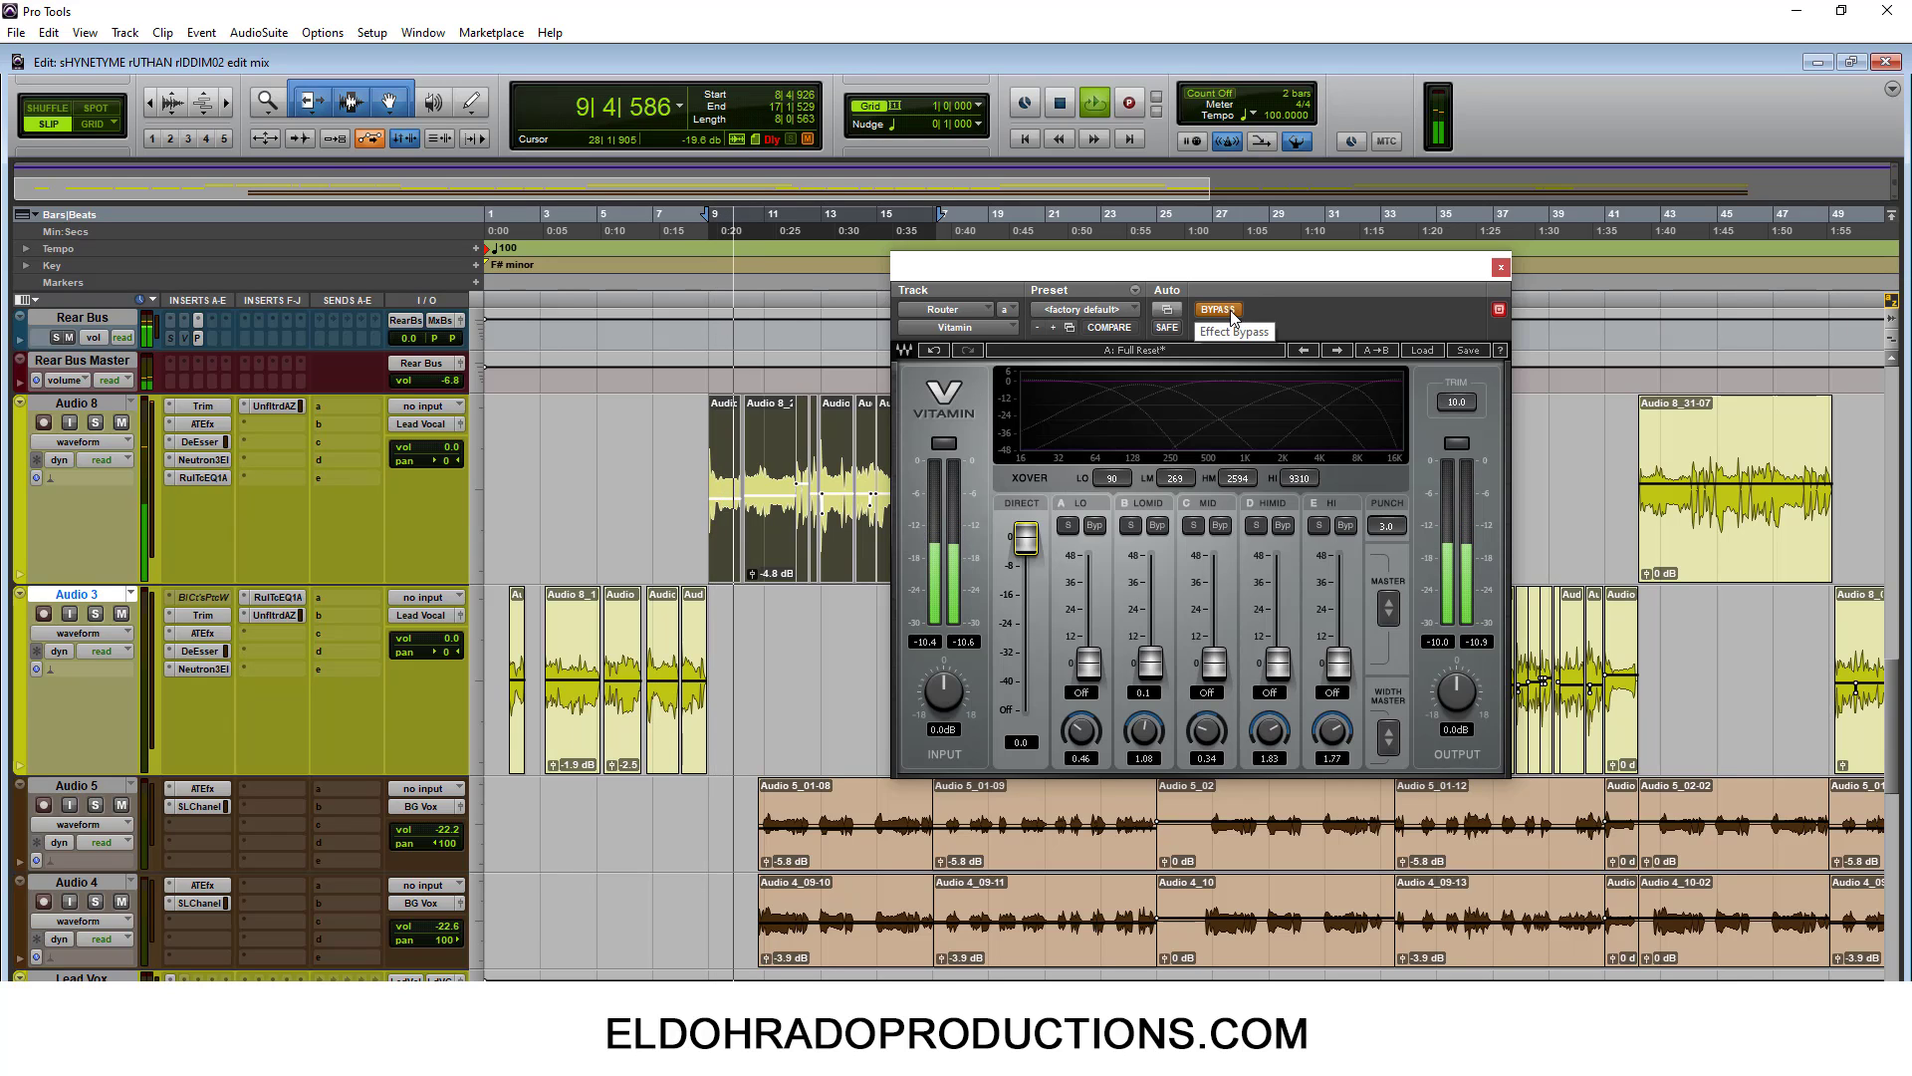
pyautogui.click(1231, 313)
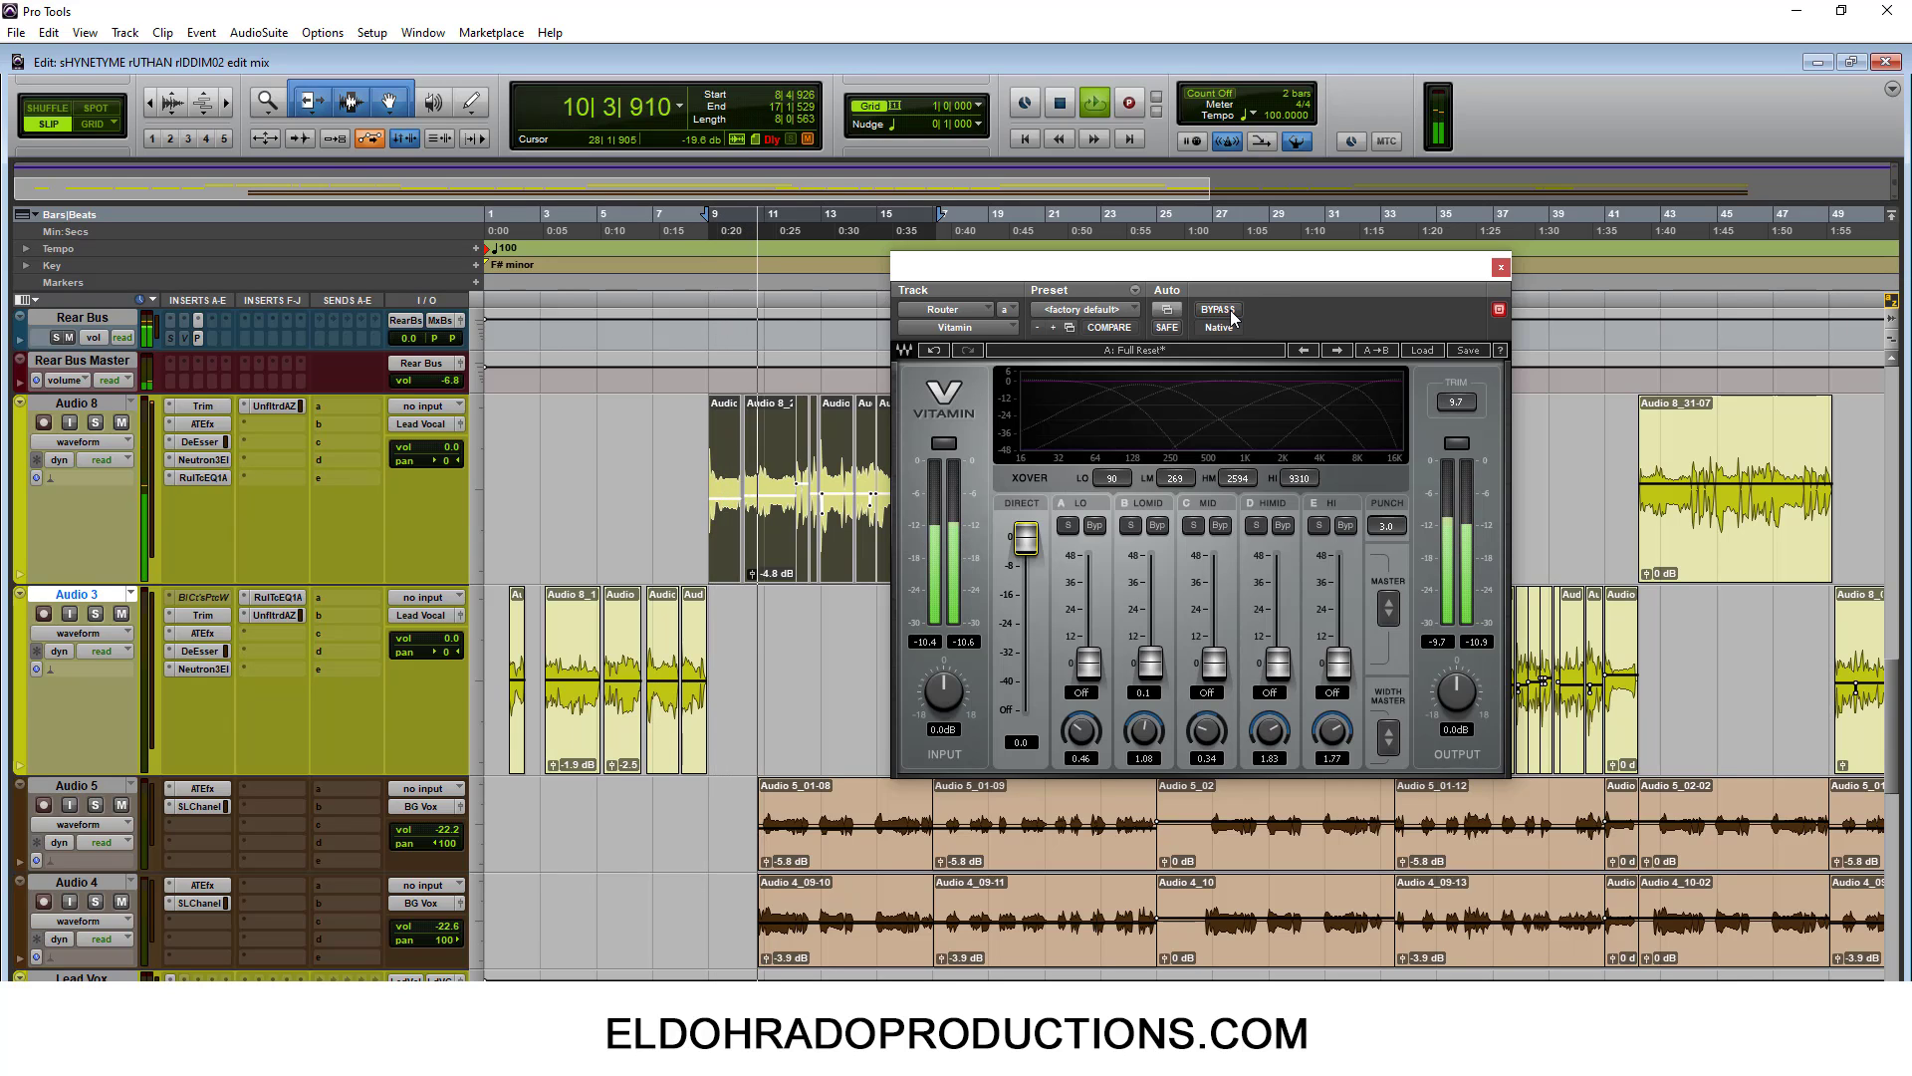
pyautogui.click(1232, 312)
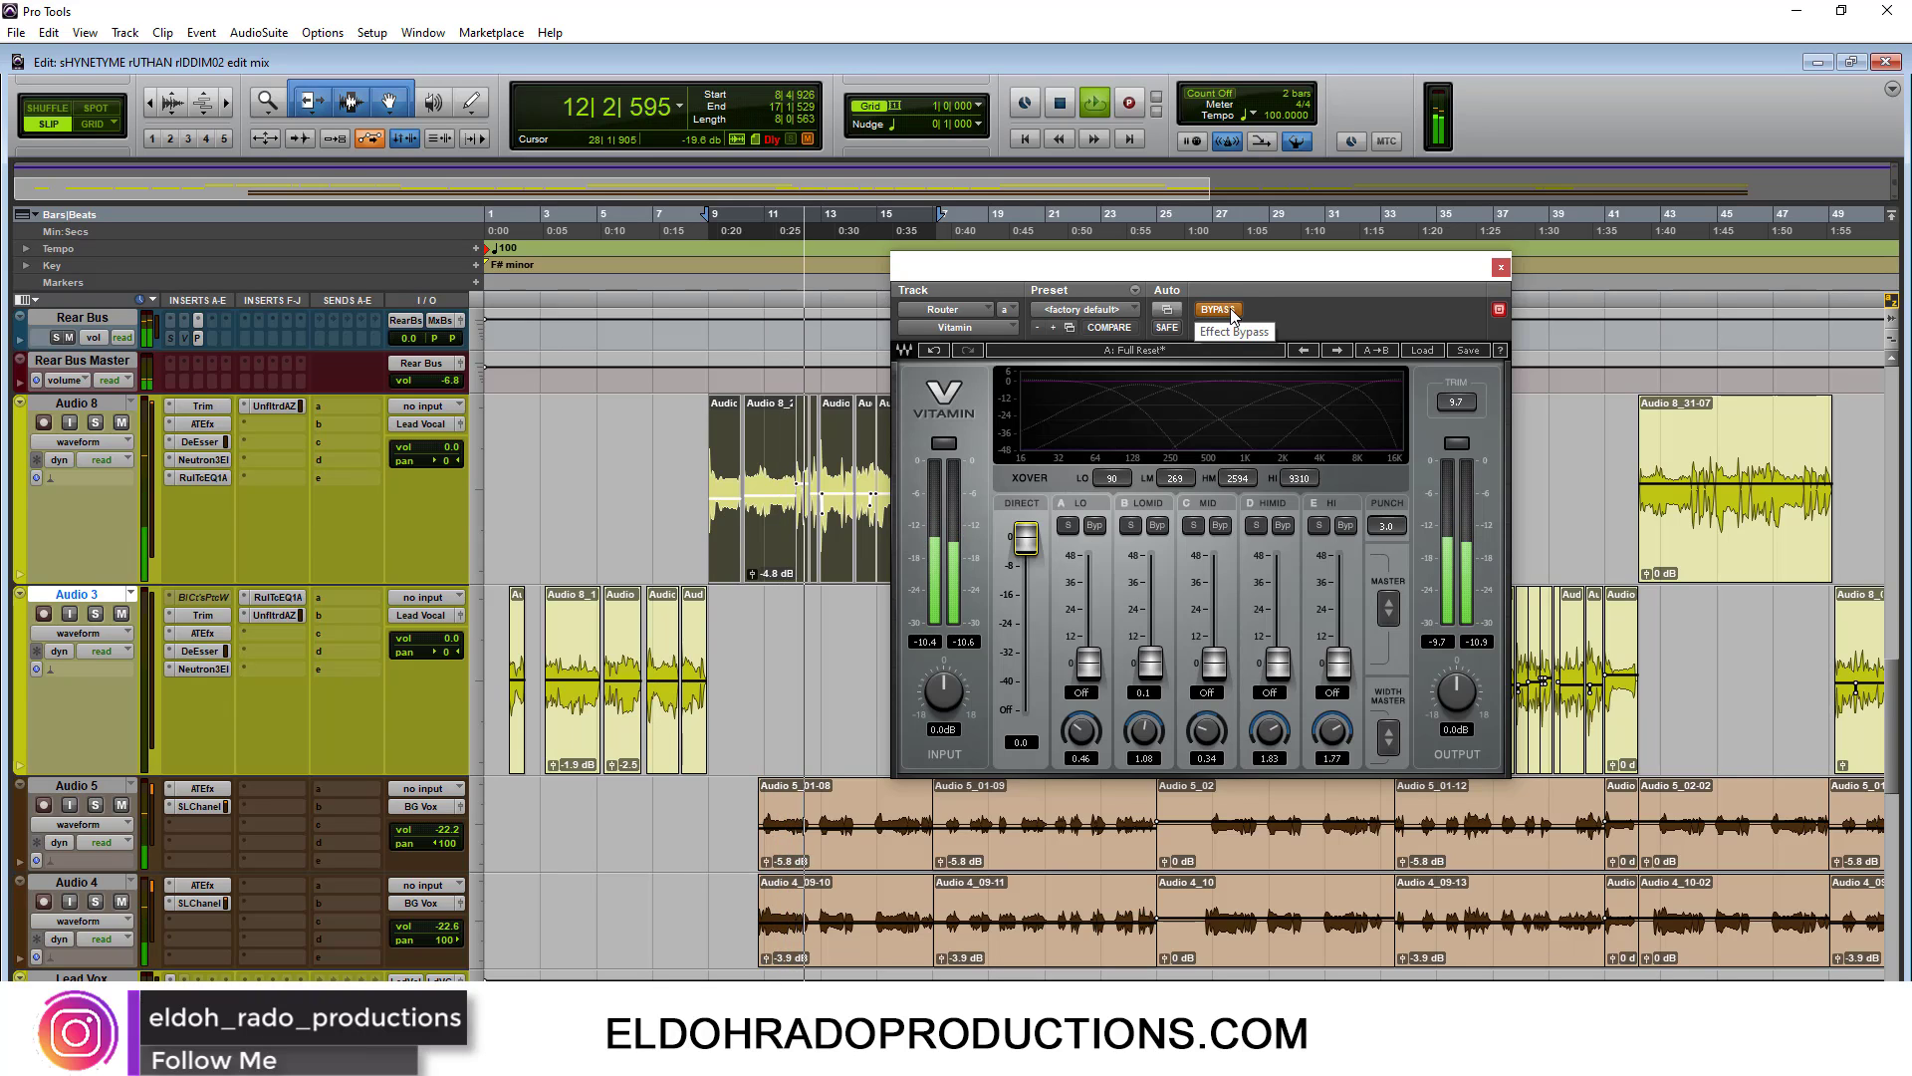
pyautogui.click(1229, 308)
pyautogui.press('space')
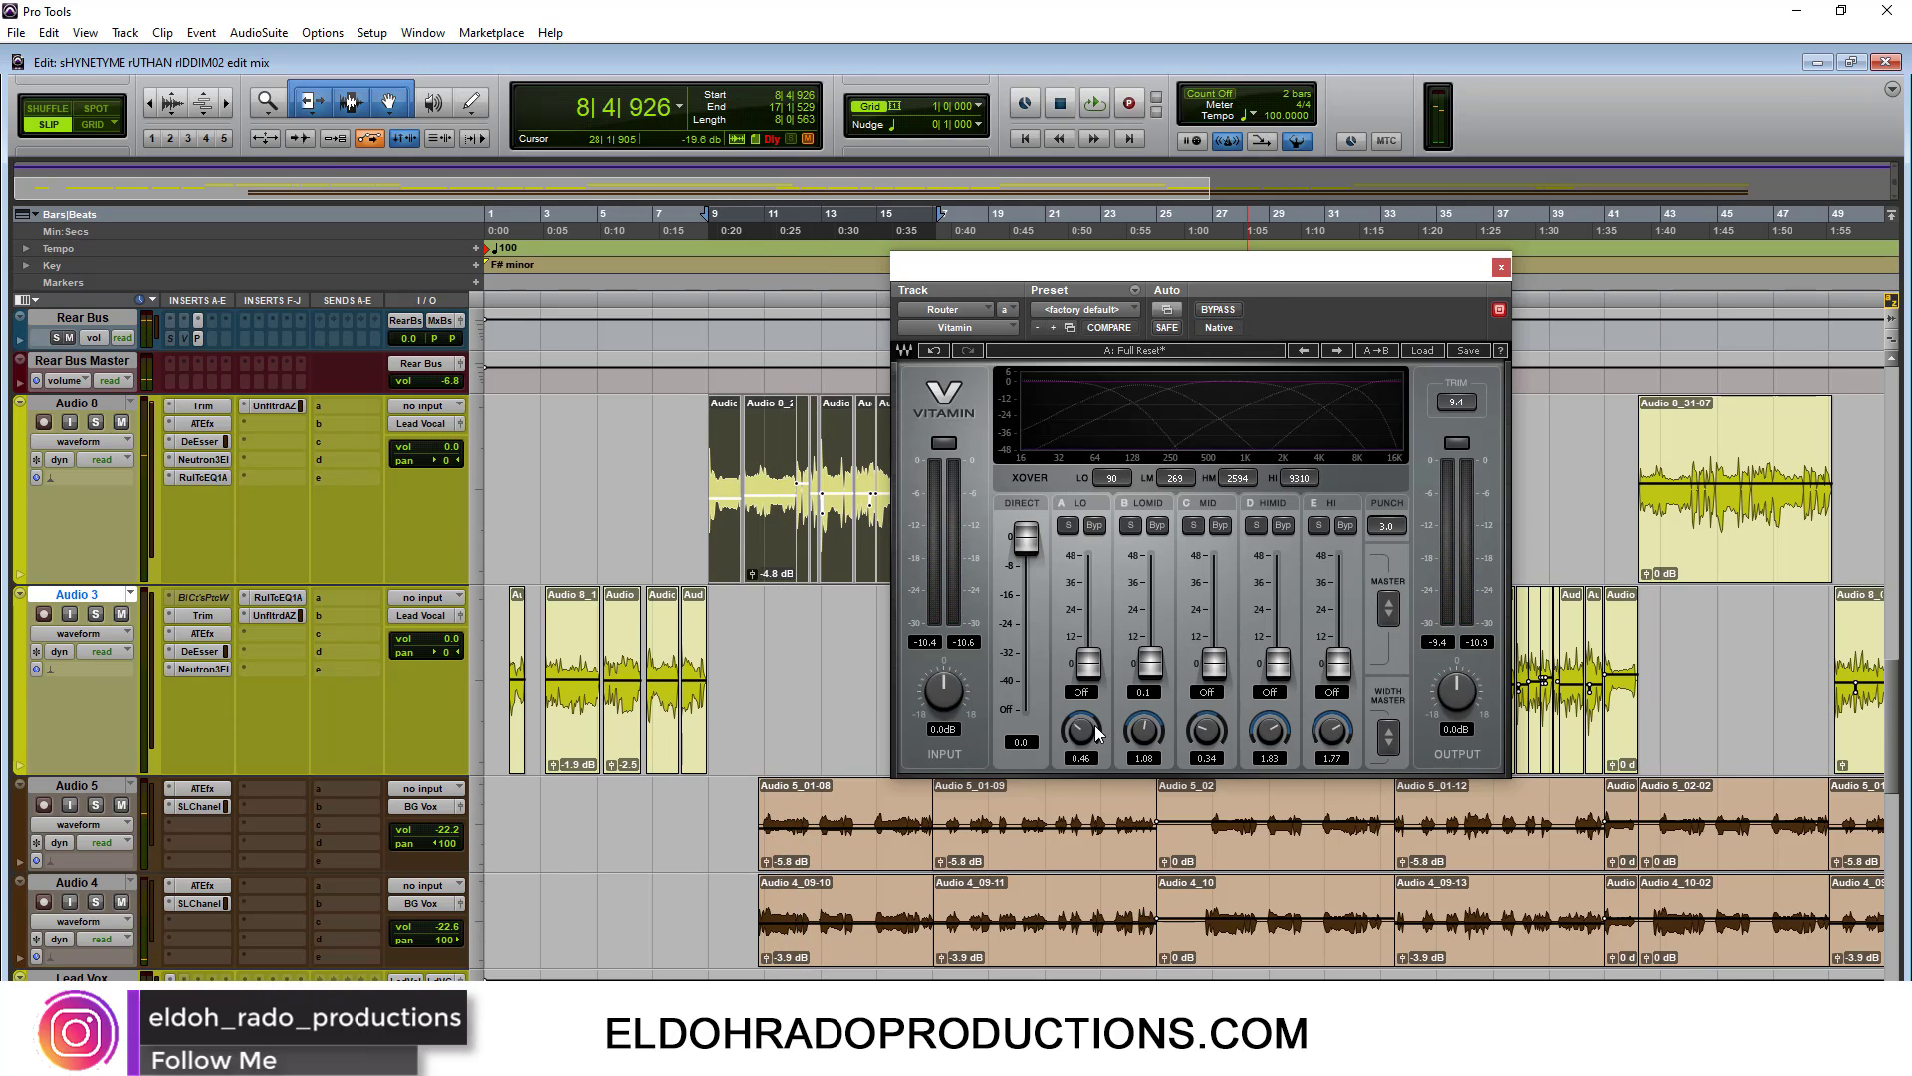
# Set Vitamin's band widths to LO 0.09, LOMID 0.44, MID 1.16, HIMID 1.29 and HI 1.55.
pyautogui.moveTo(1101, 727); pyautogui.dragTo(1143, 762)
pyautogui.moveTo(1206, 730)
pyautogui.mouseDown()
pyautogui.moveTo(1206, 697)
pyautogui.moveTo(1267, 741)
pyautogui.moveTo(1206, 713)
pyautogui.mouseUp()
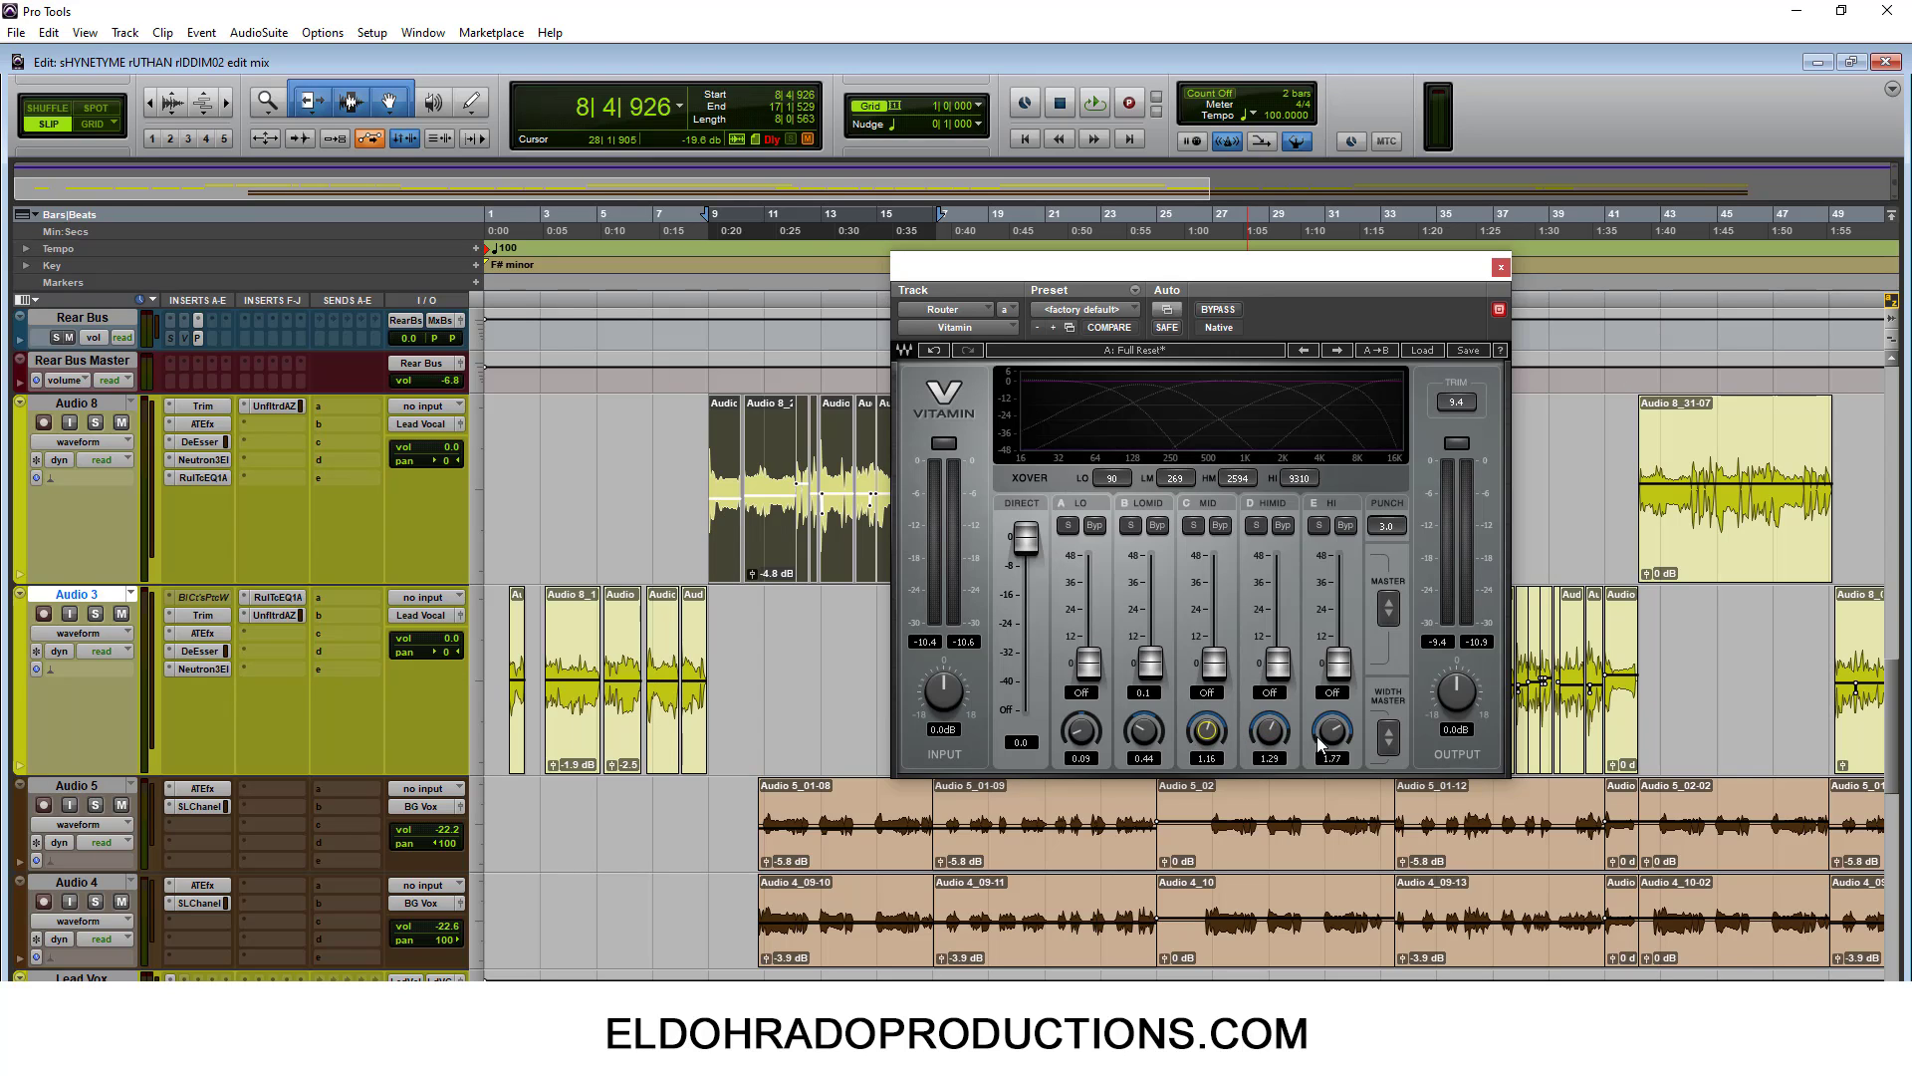
pyautogui.moveTo(1326, 742); pyautogui.dragTo(1333, 737)
pyautogui.click(1424, 351)
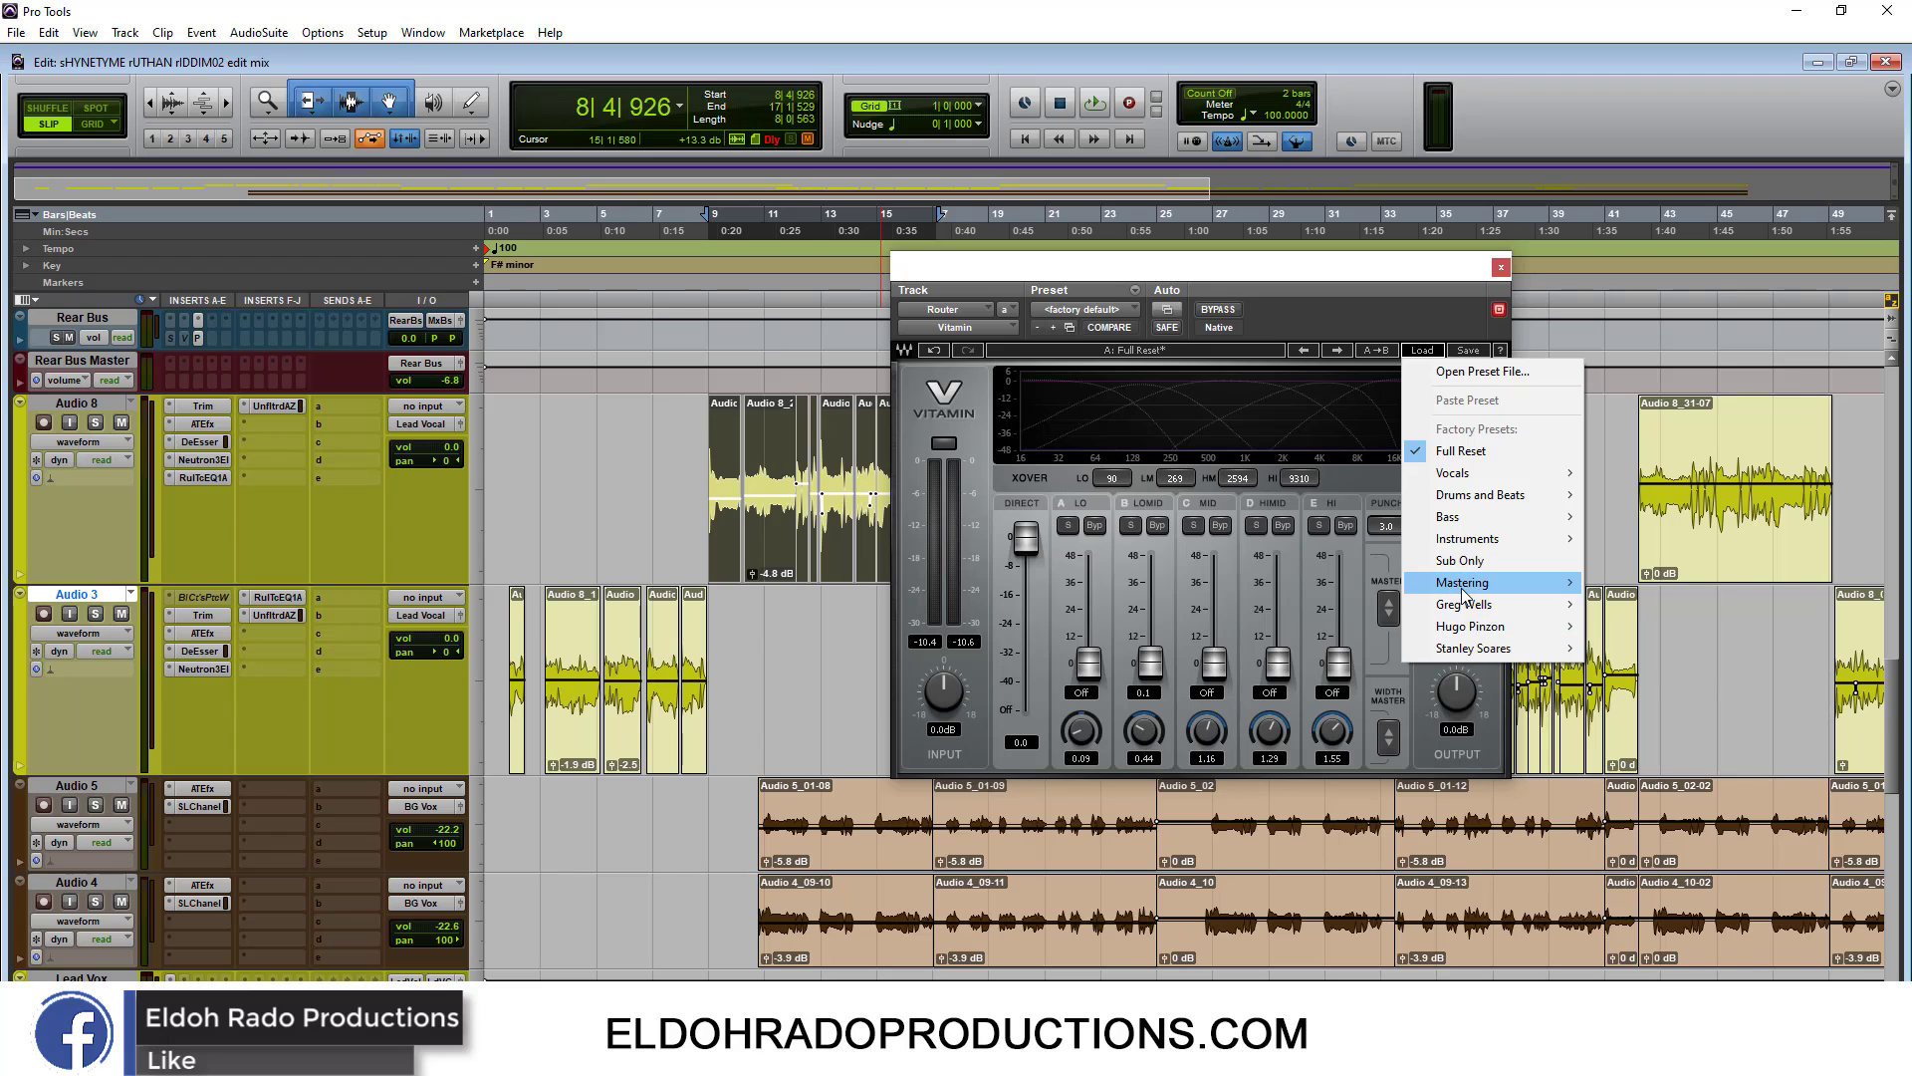
pyautogui.moveTo(1463, 590)
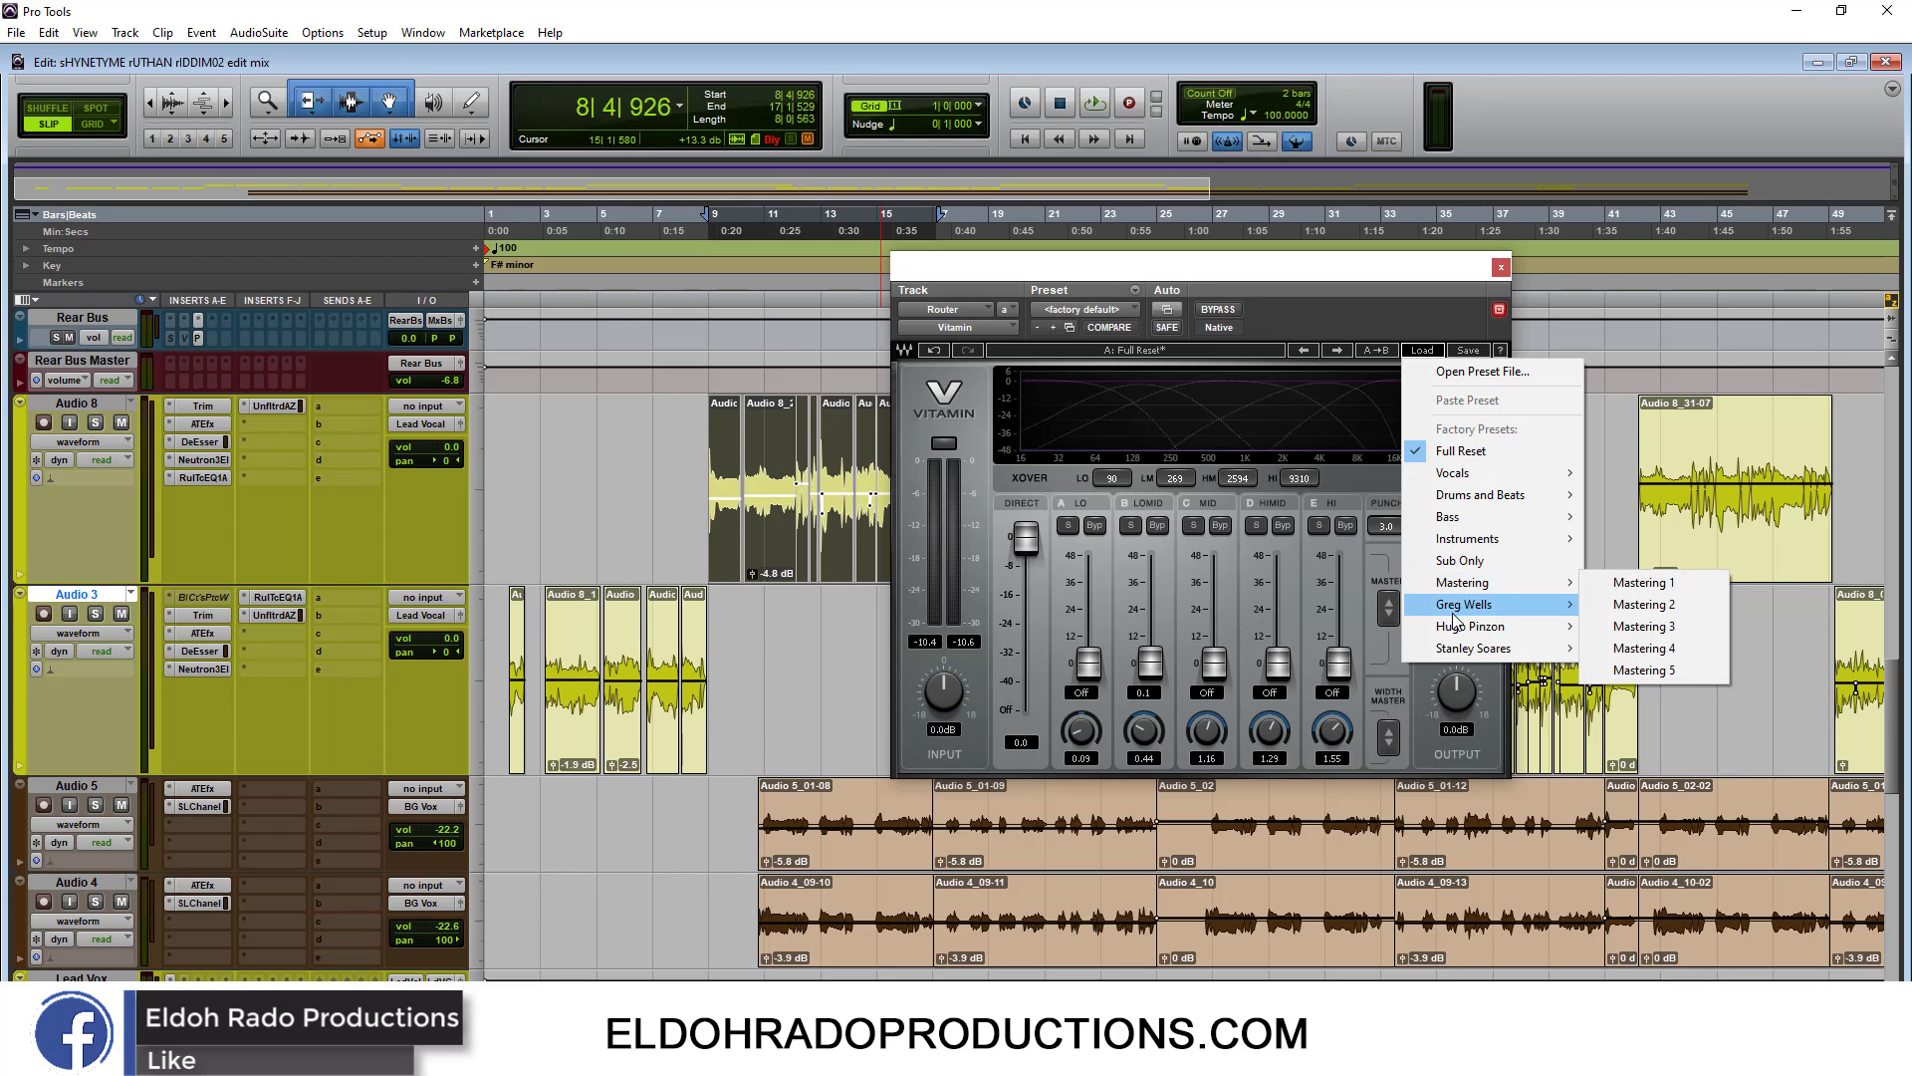
pyautogui.moveTo(1456, 631)
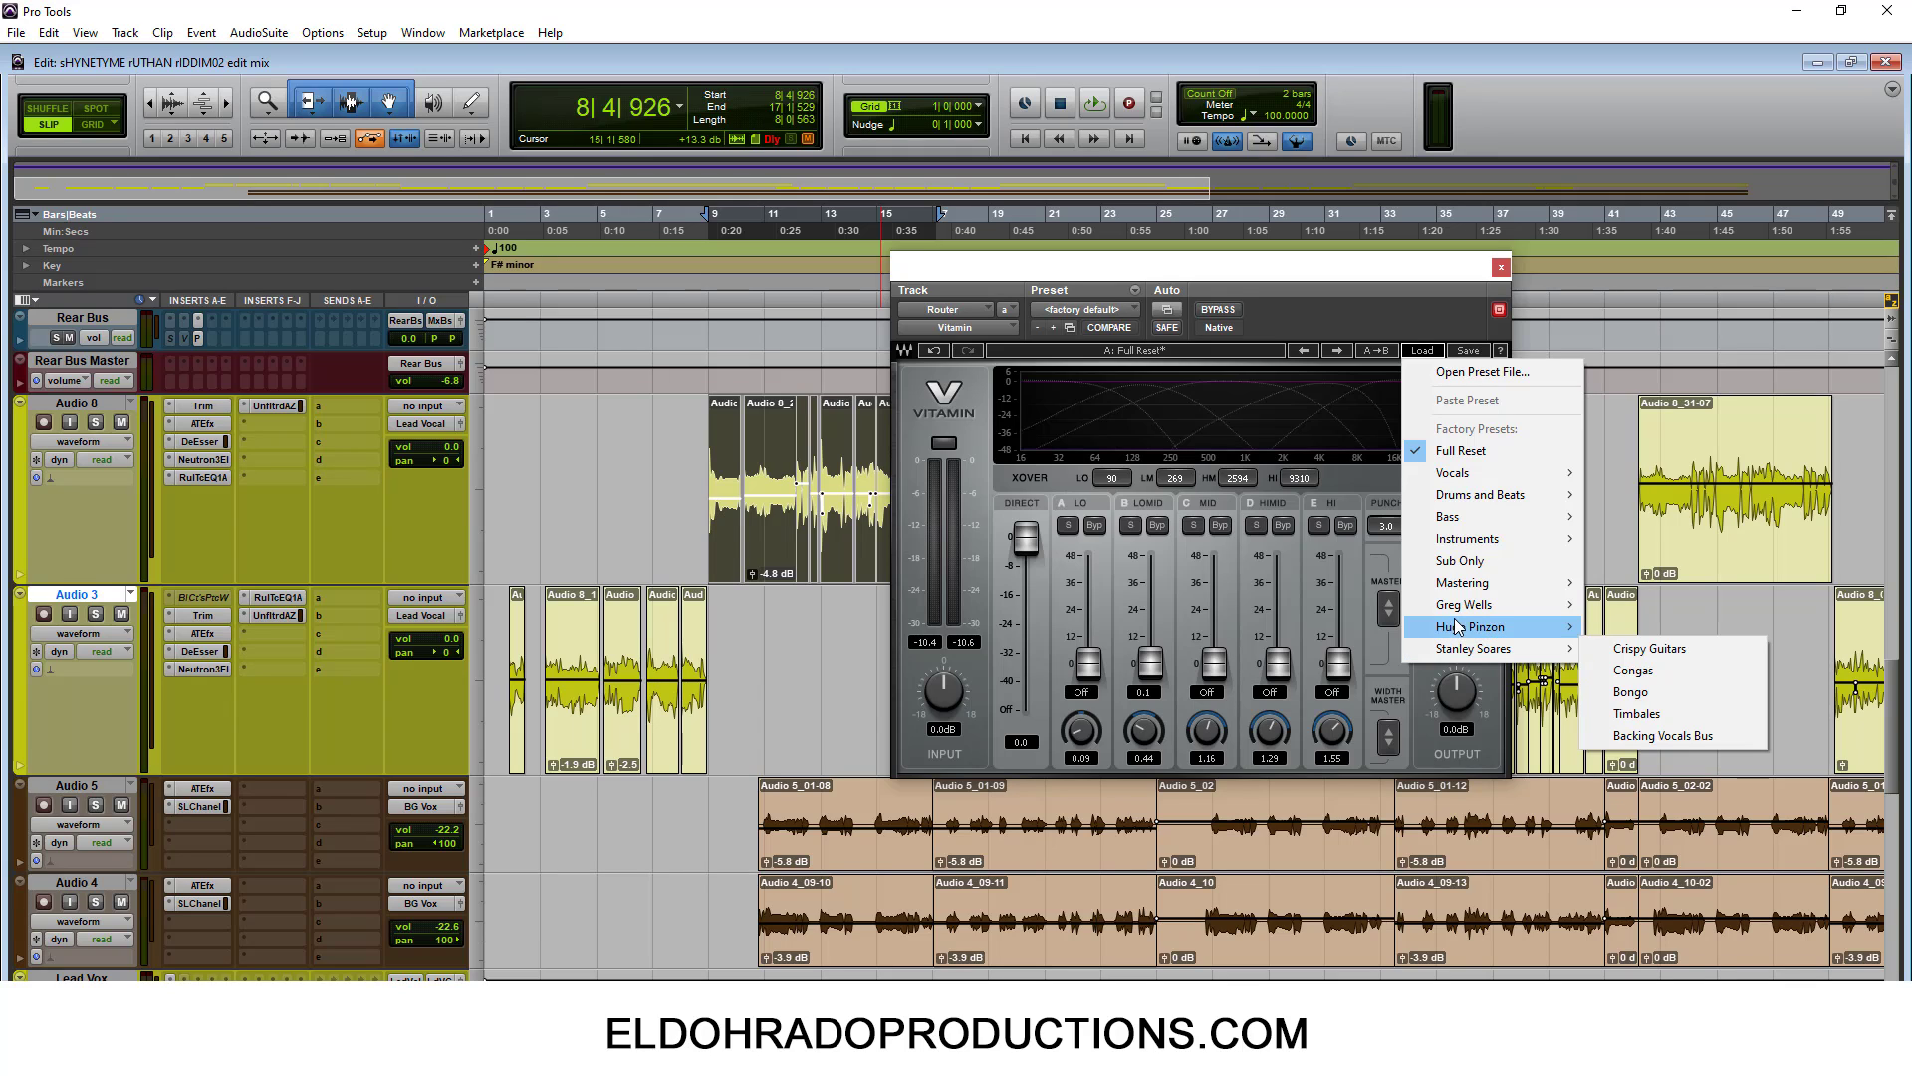
pyautogui.click(1401, 296)
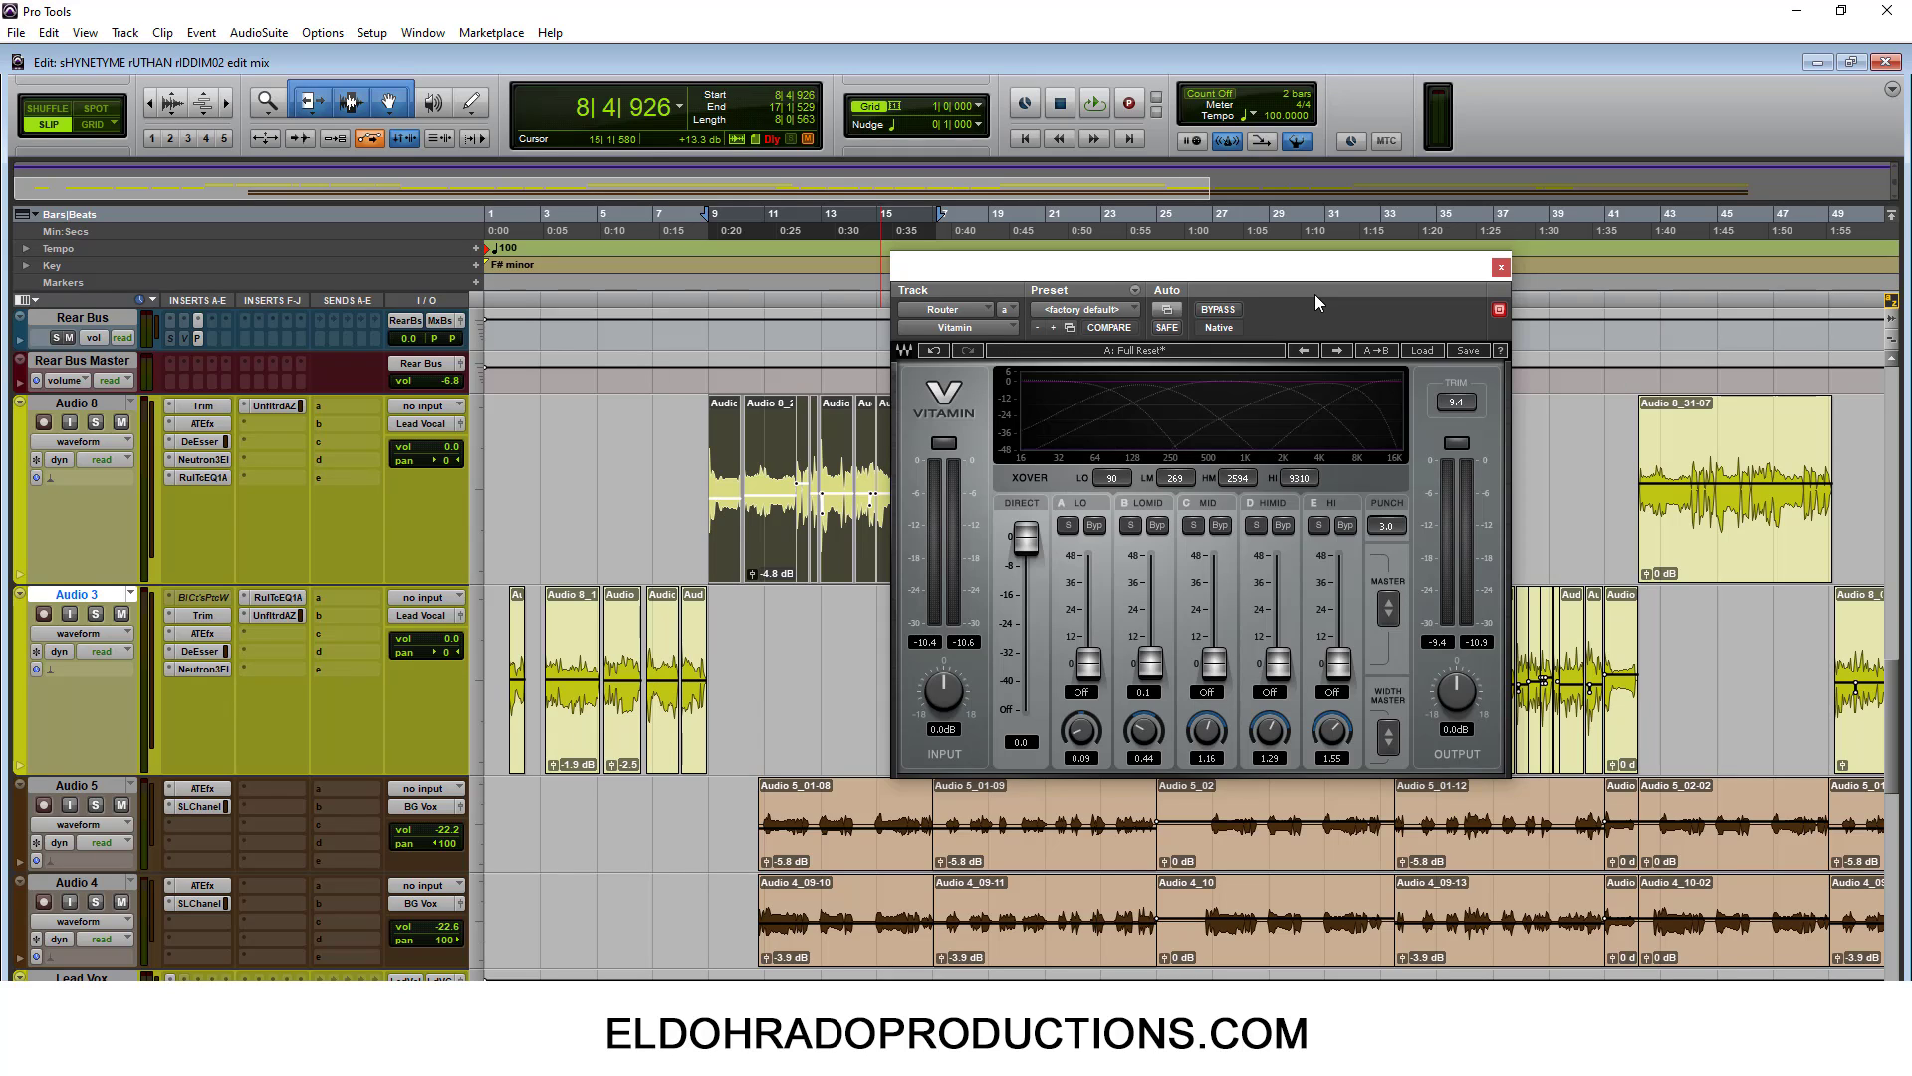
# Reset the level of Vitamin's LOMID band to off.
pyautogui.keyDown('alt'); pyautogui.click(1151, 663); pyautogui.keyUp('alt')
# Return to the Mix window and look over the channel strips across the whole session.
pyautogui.hotkey('ctrl', '=')
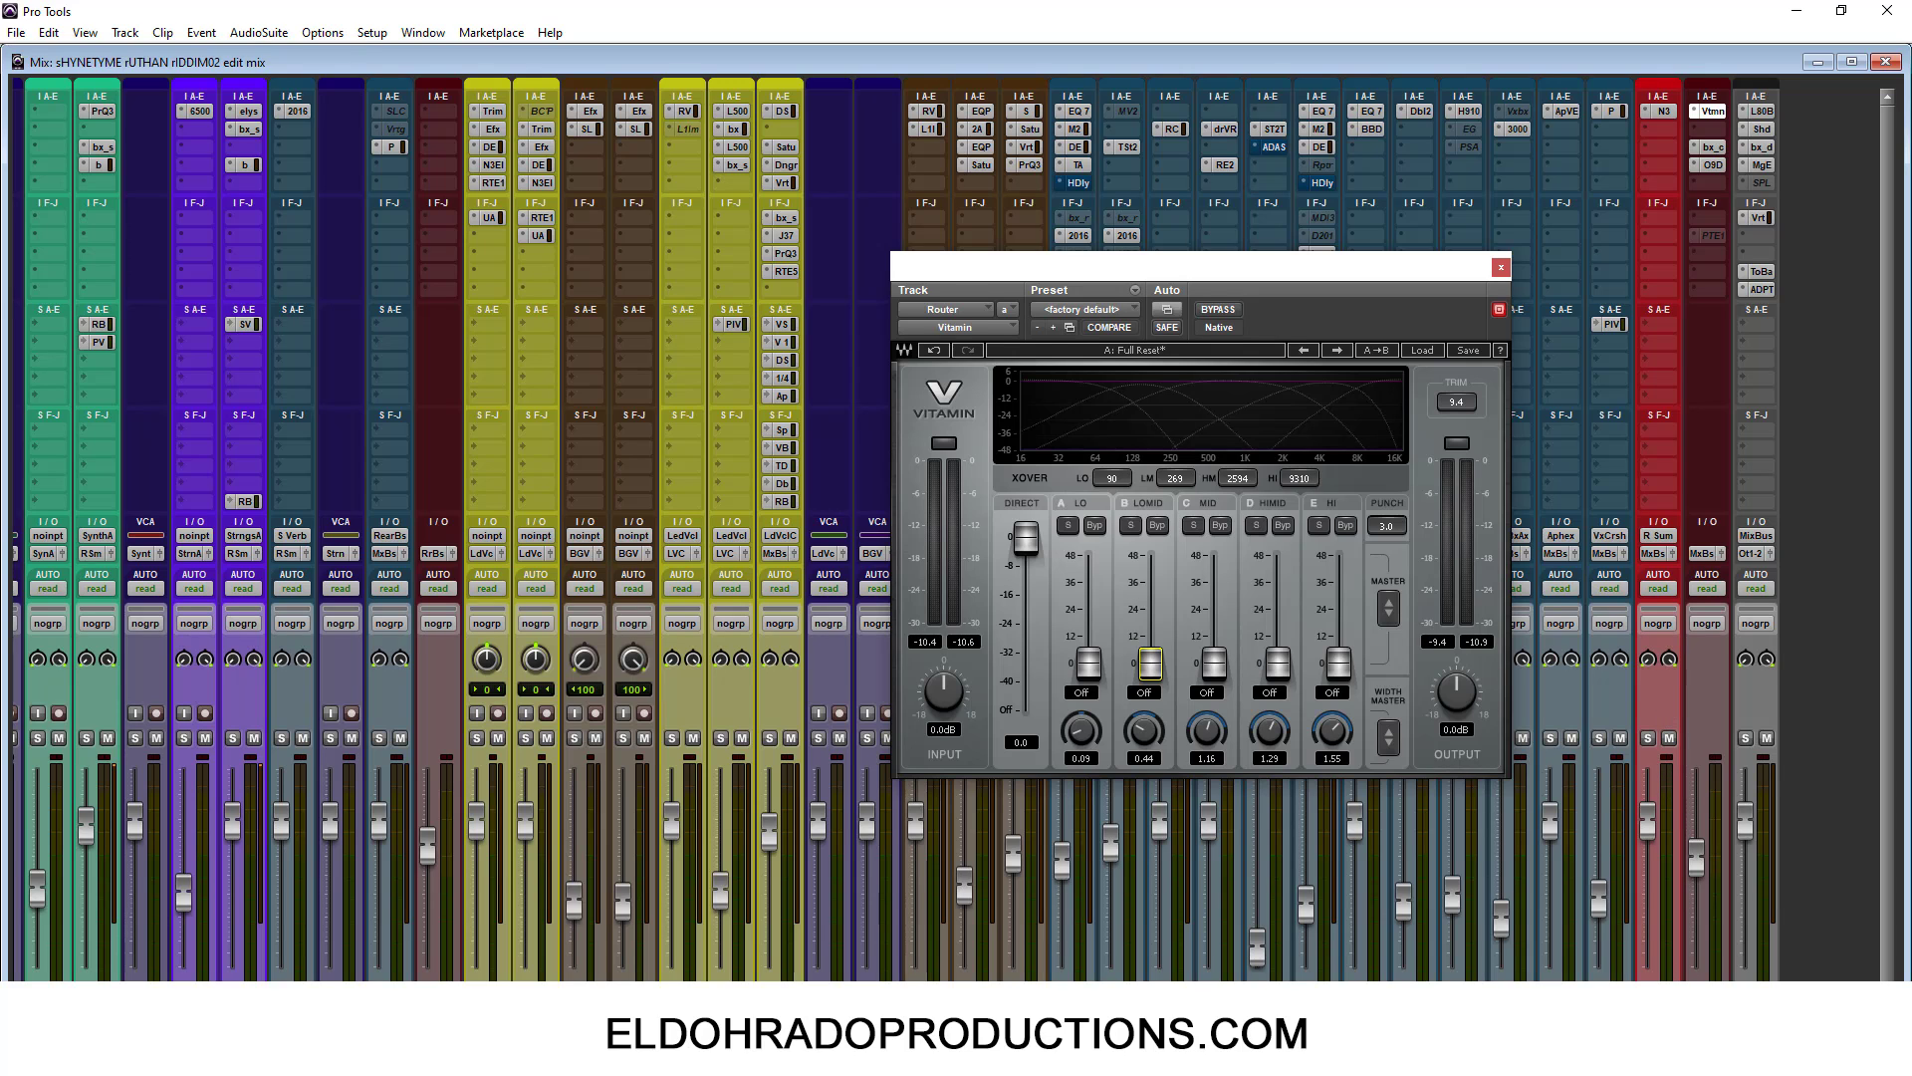
pyautogui.hscroll(-10, 921, 527)
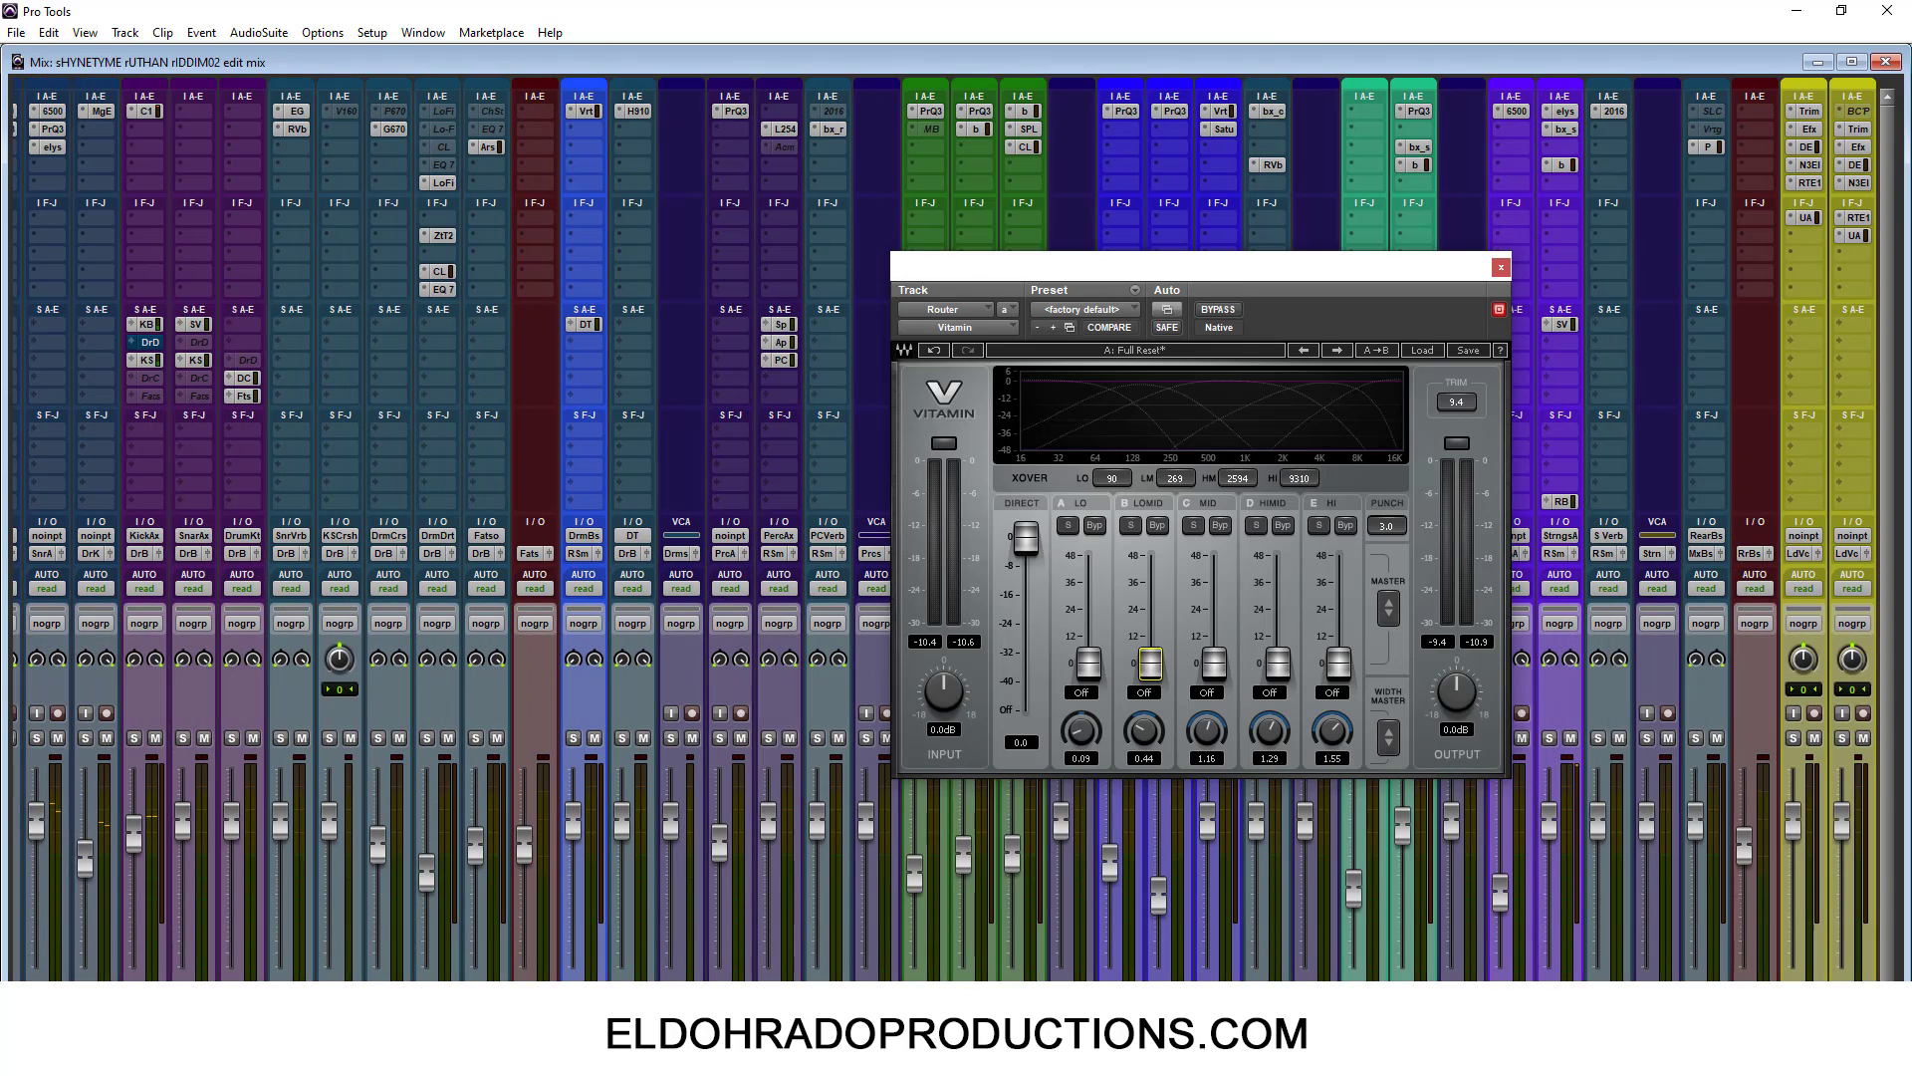
pyautogui.hscroll(-2, 921, 528)
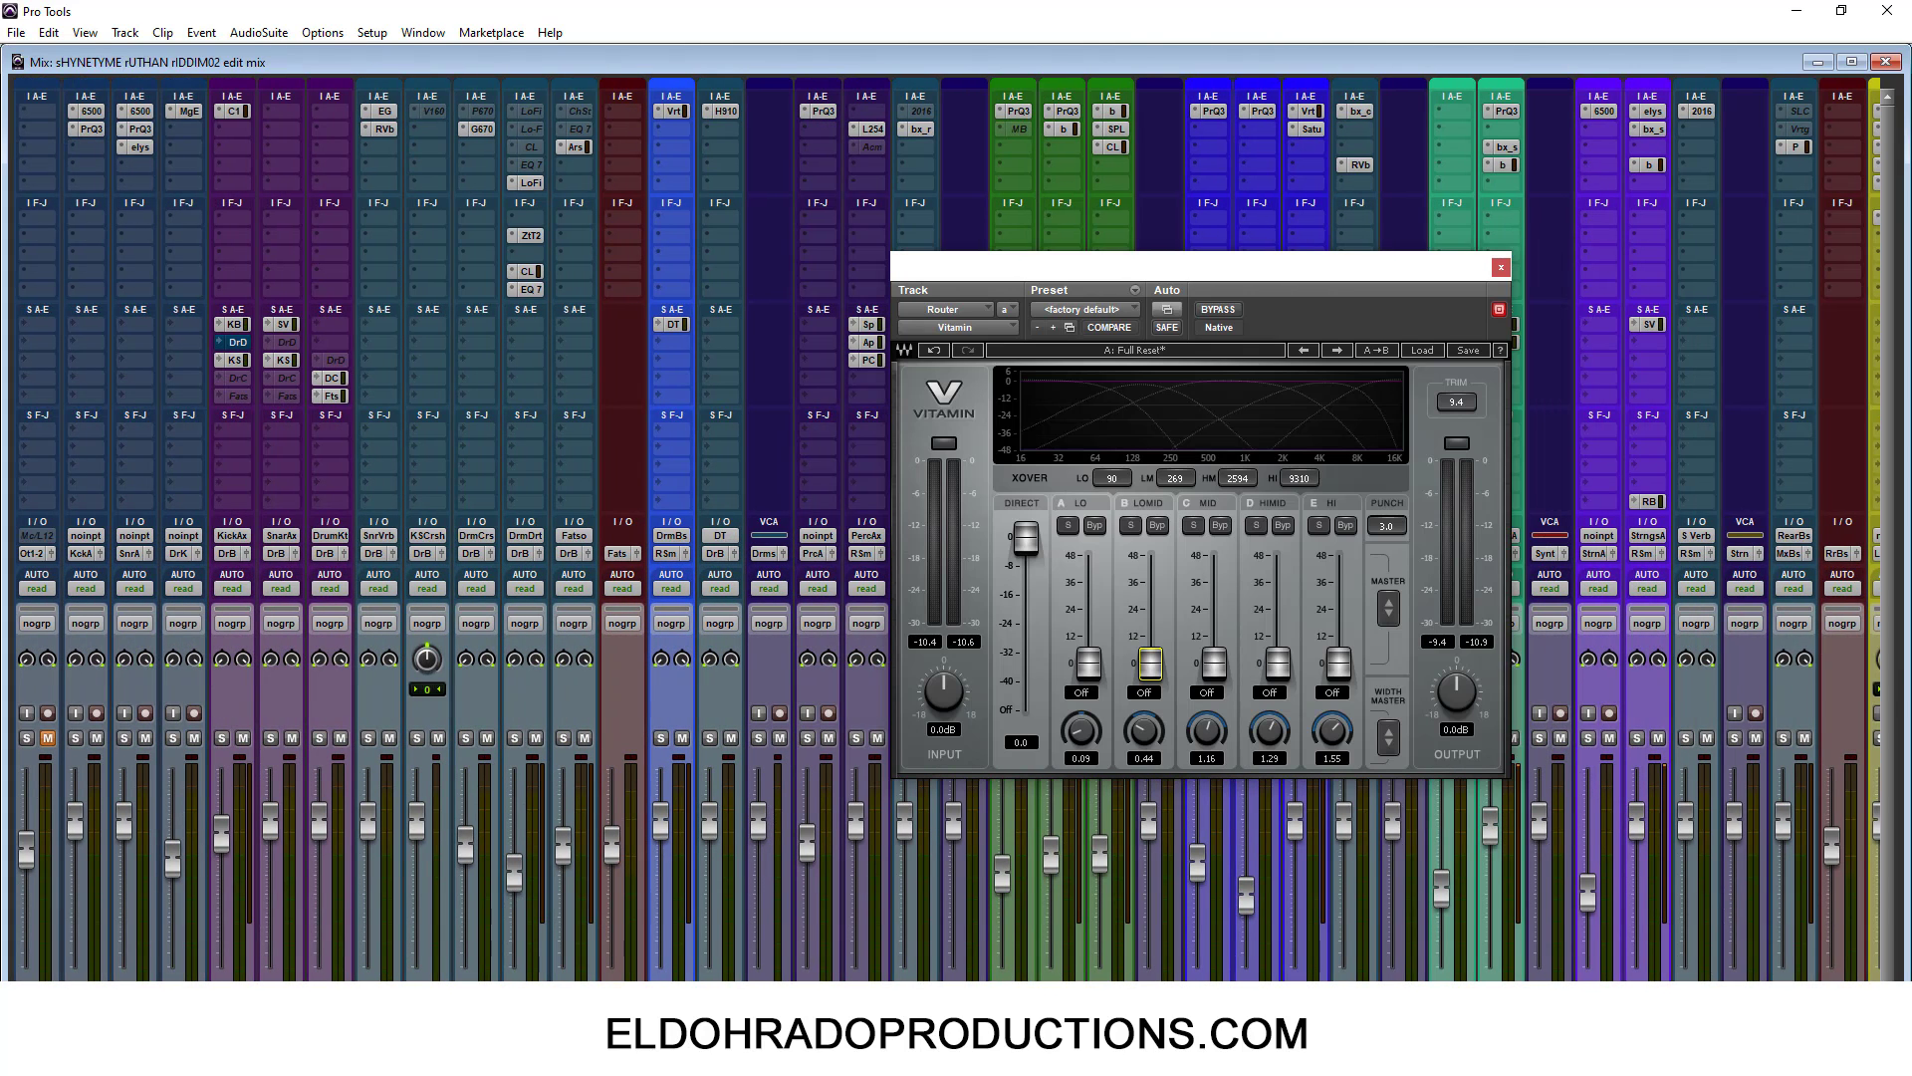
pyautogui.hscroll(10, 921, 527)
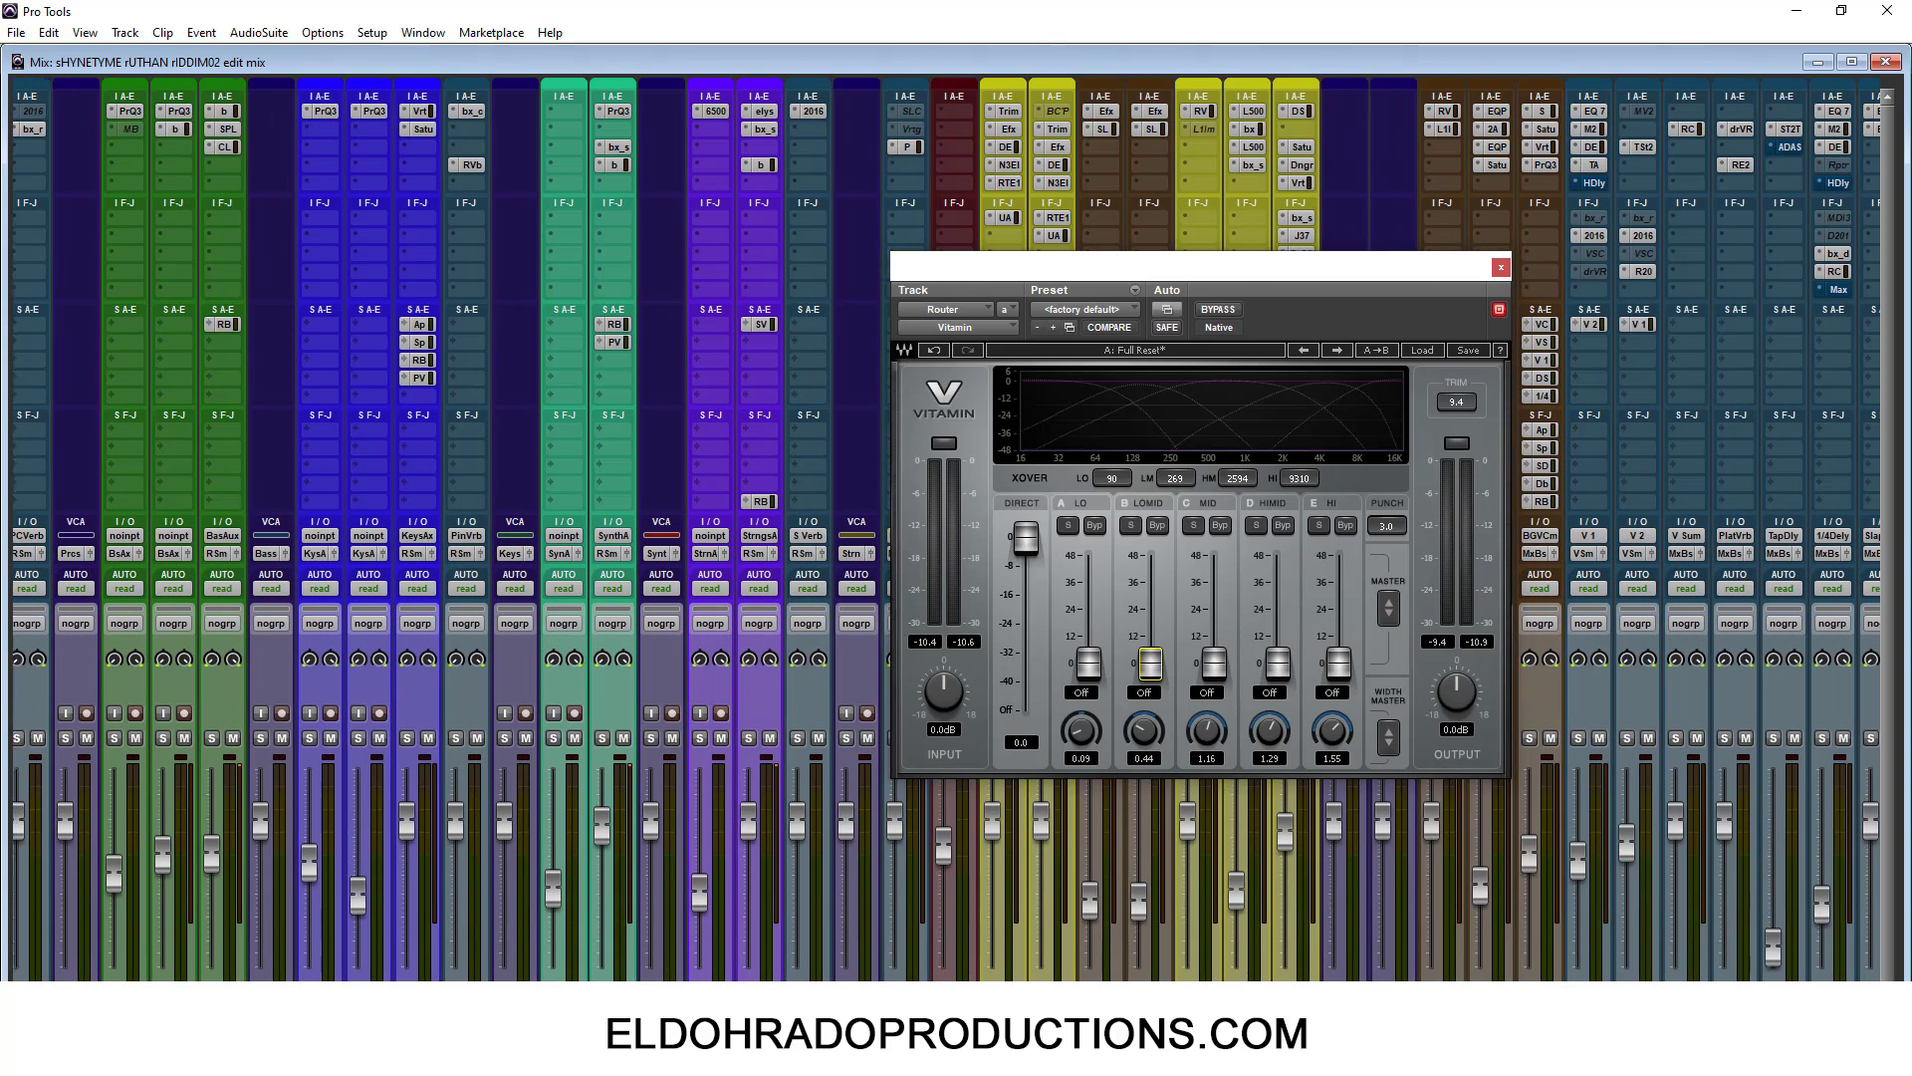
pyautogui.hscroll(1, 921, 527)
pyautogui.hscroll(10, 922, 527)
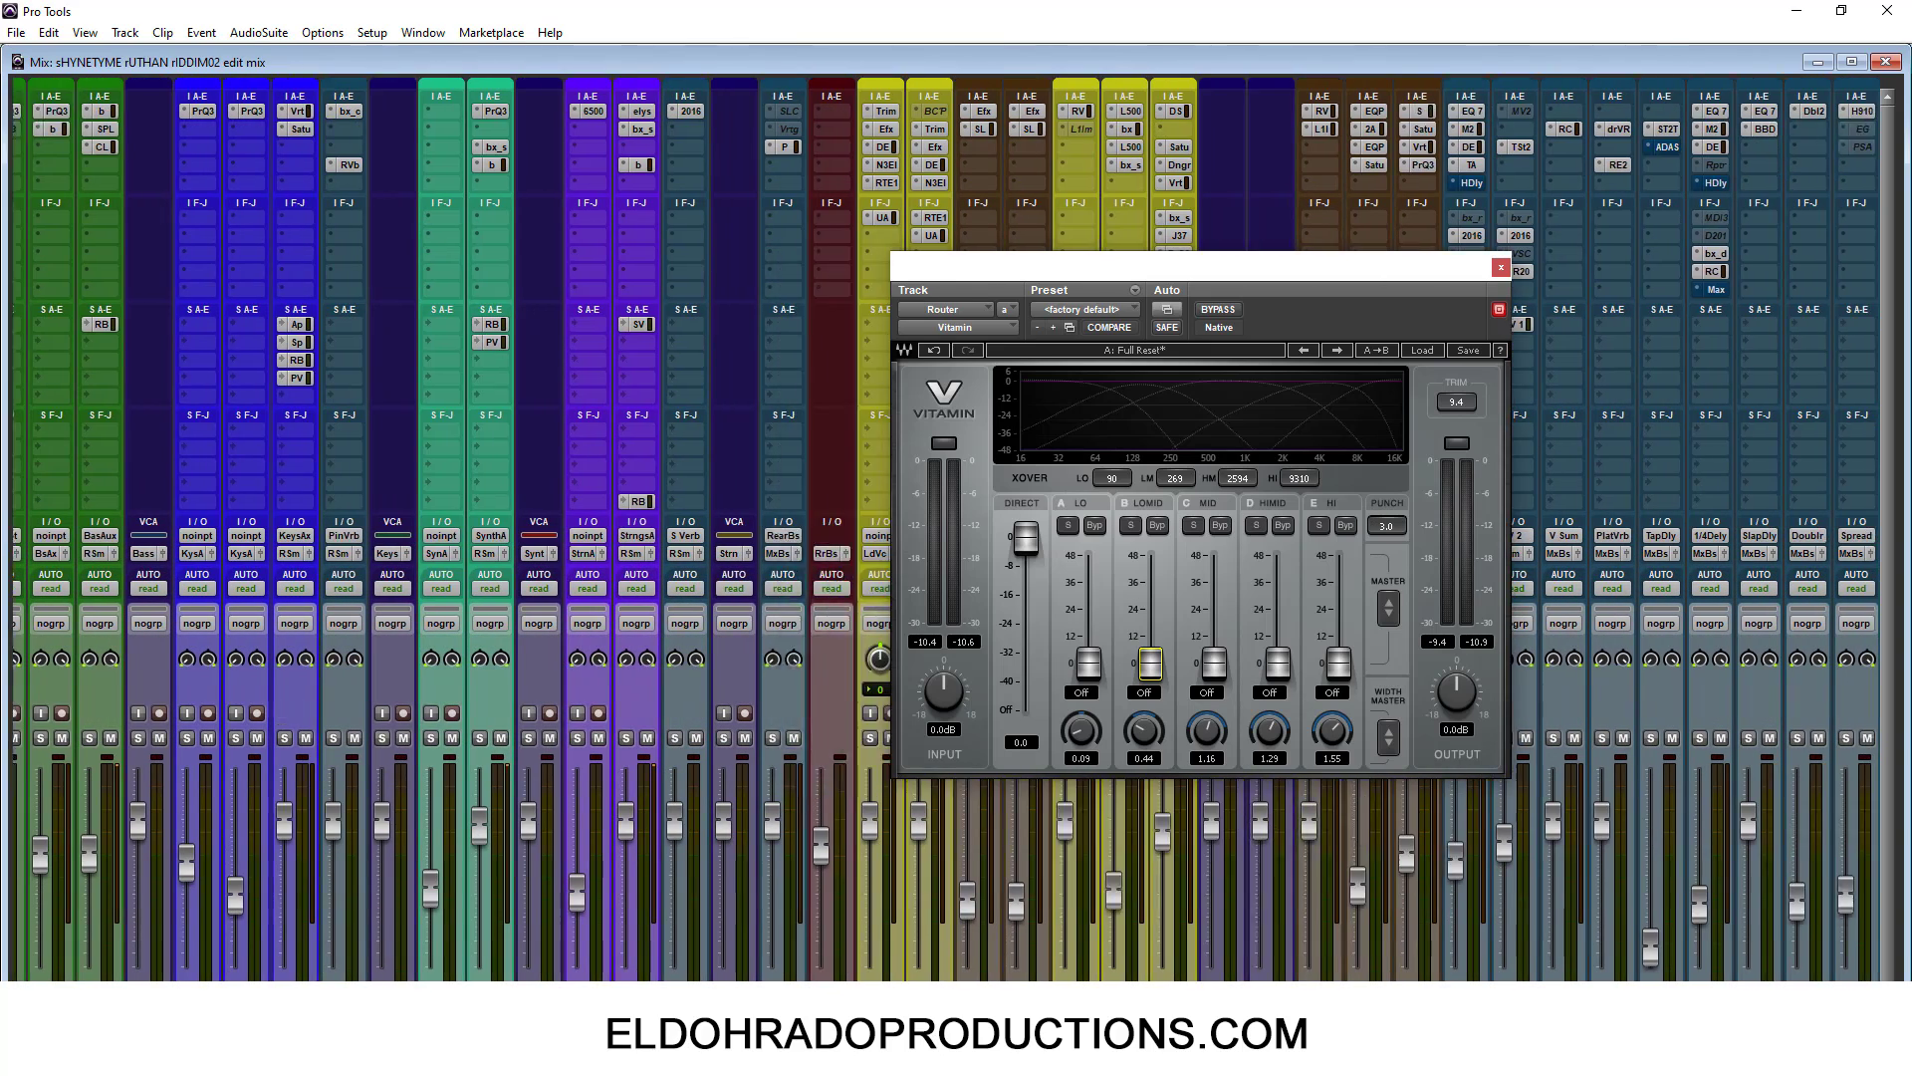